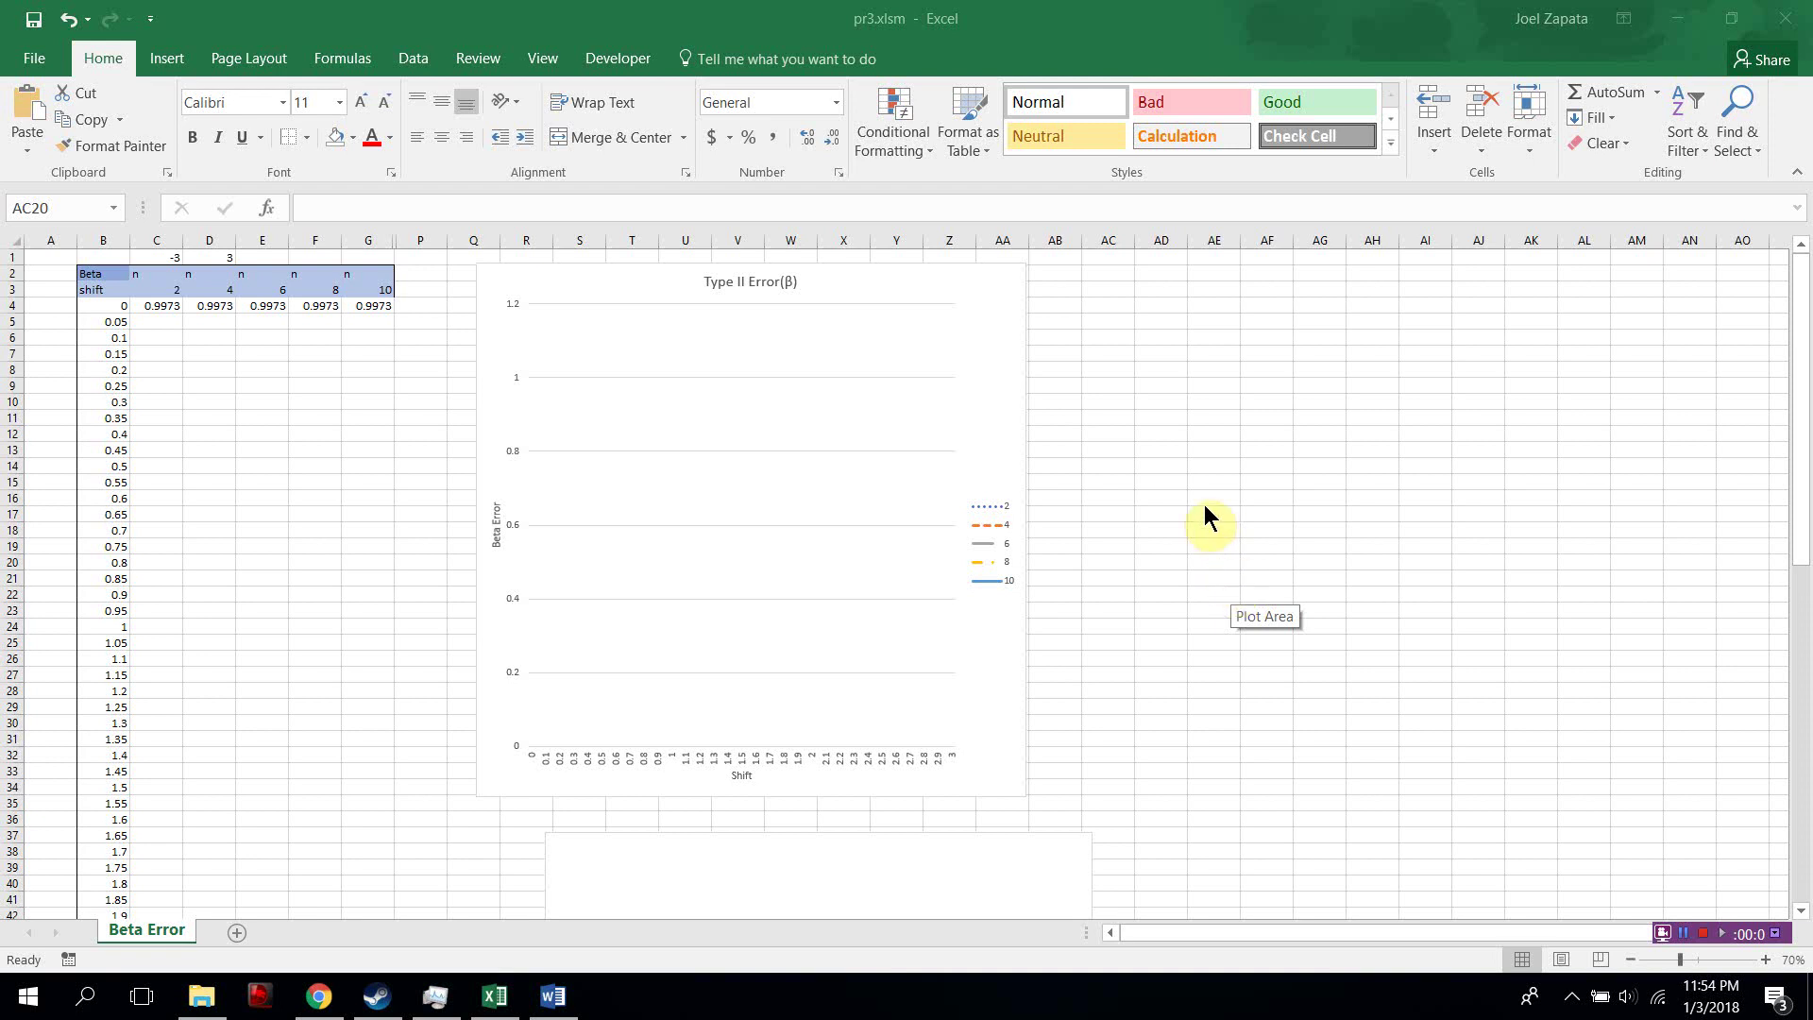
- Review the shift values in column B and the sample sizes 2 through 10 in the header row
left_click(1125, 519)
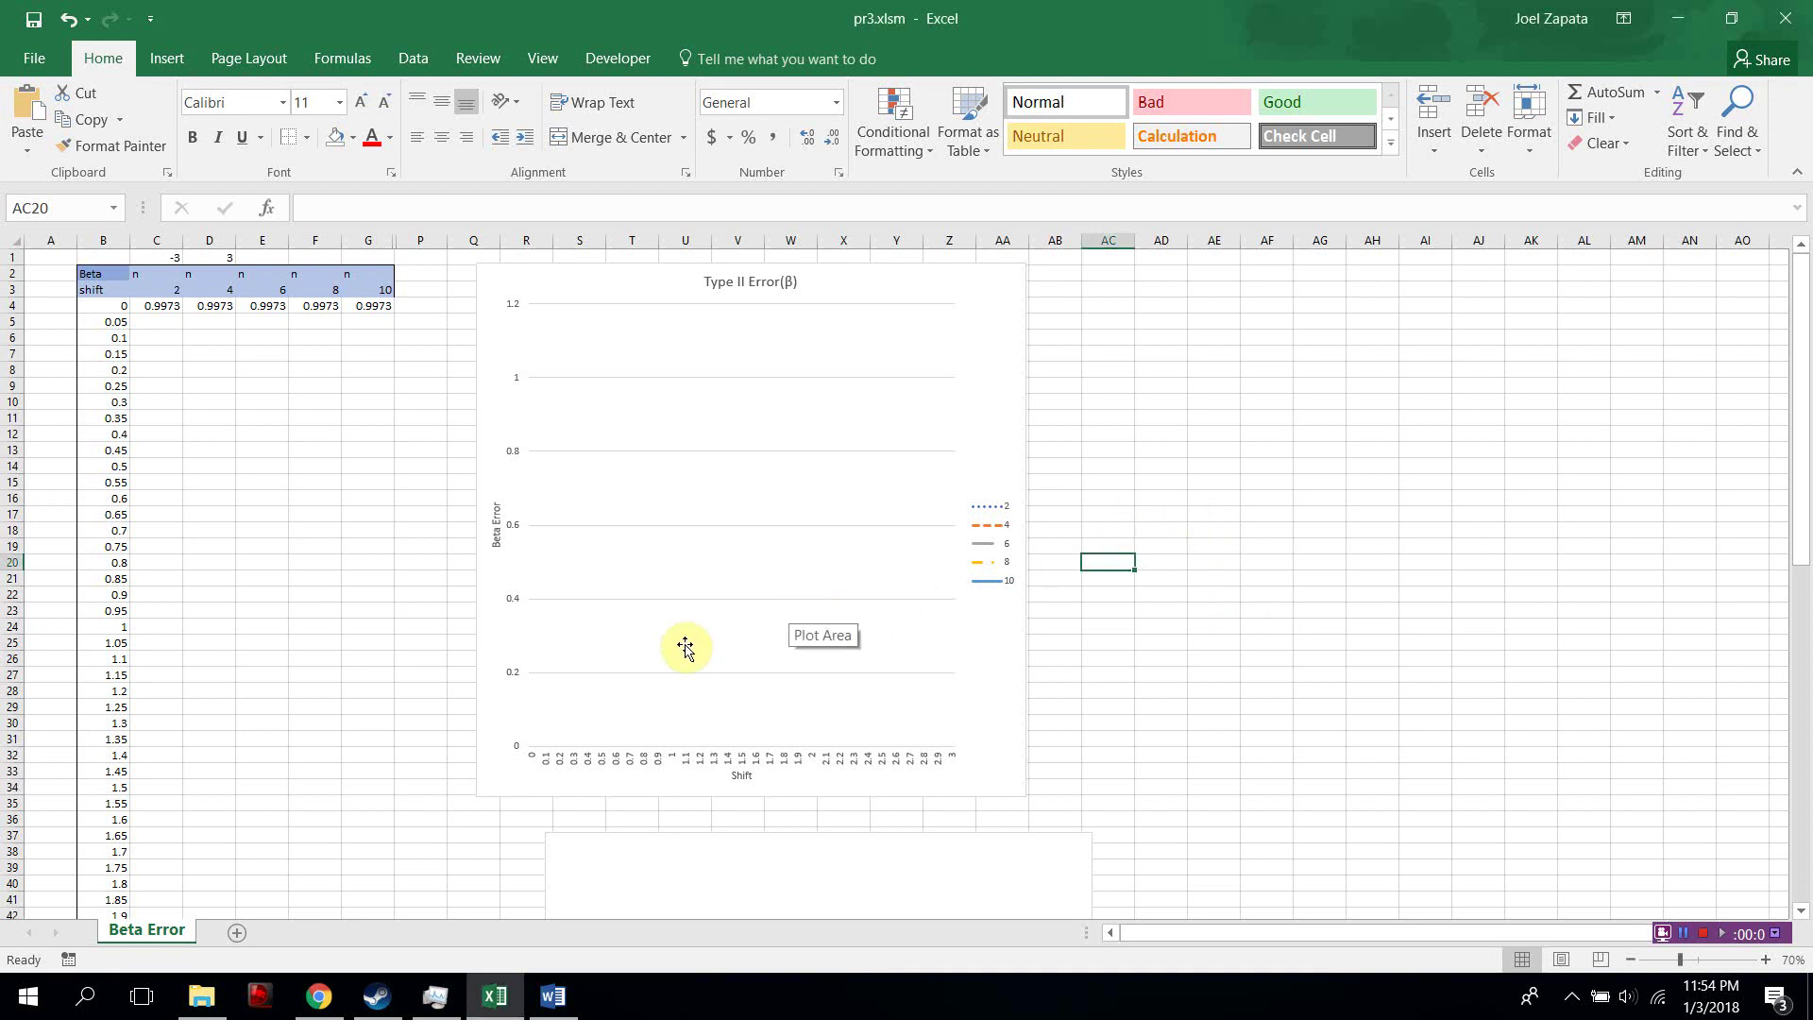
left_click_drag(106, 304, 99, 696)
left_click(233, 610)
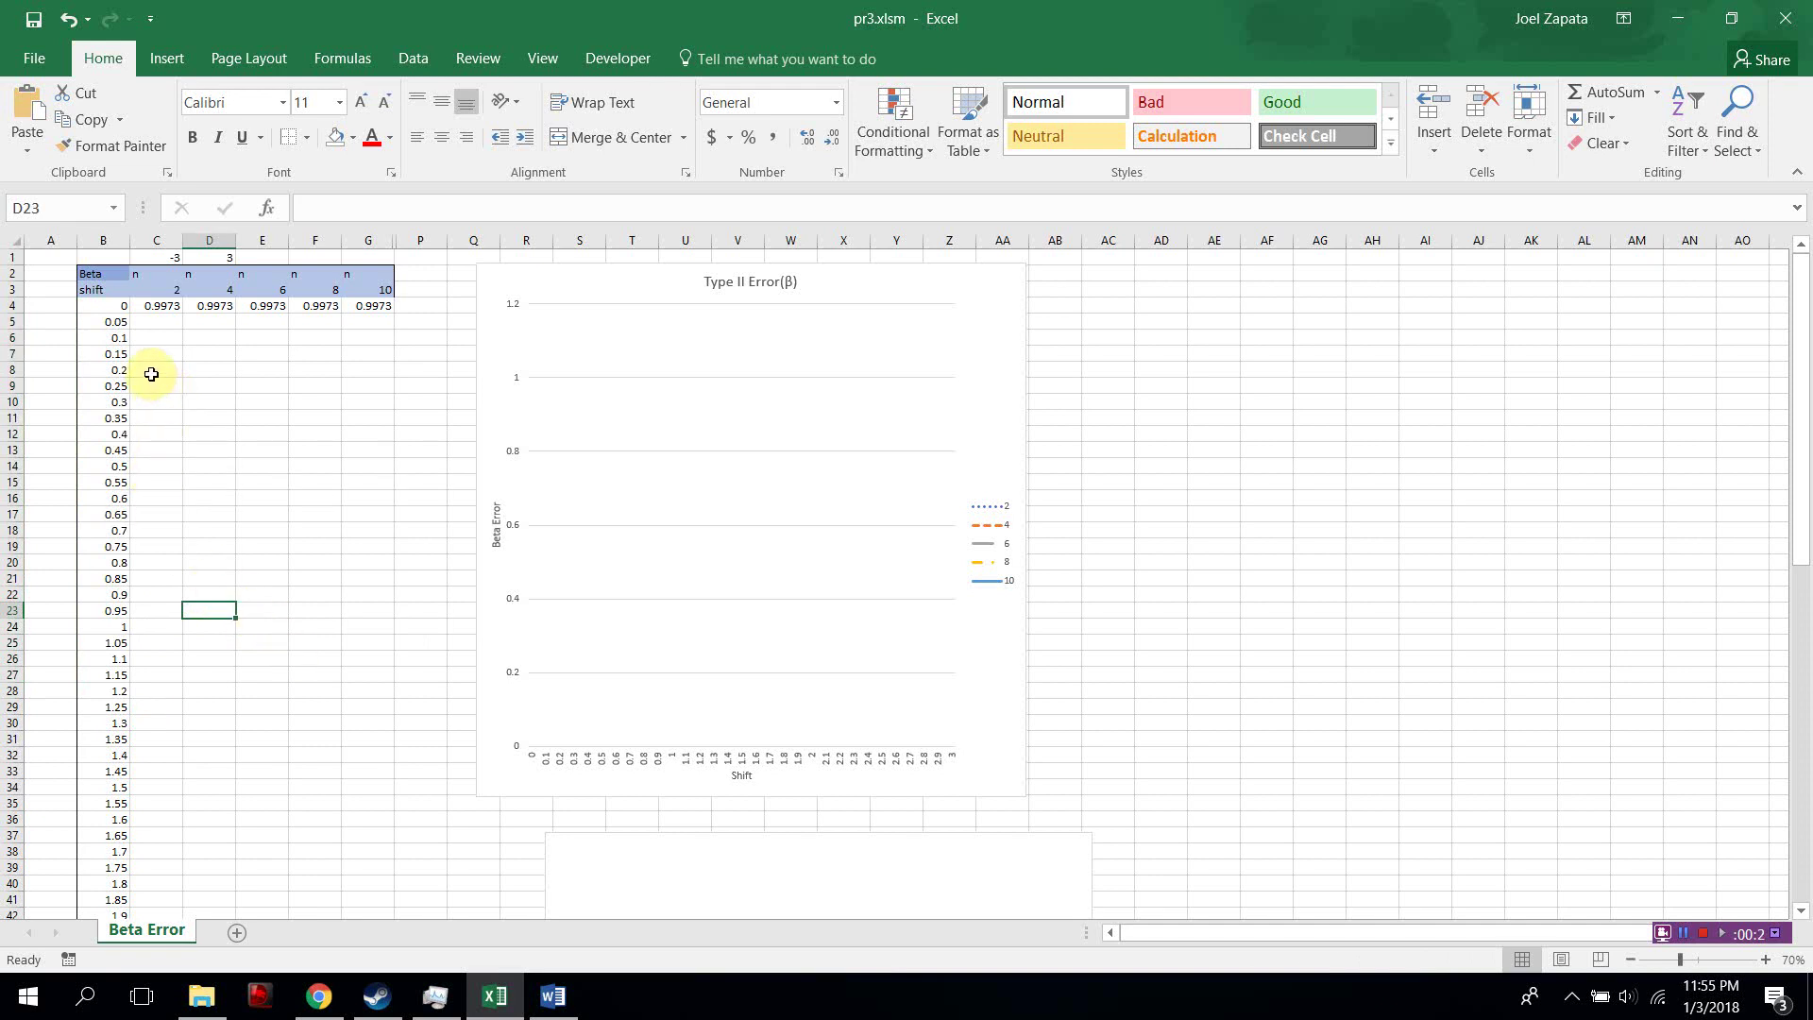
left_click_drag(148, 289, 377, 305)
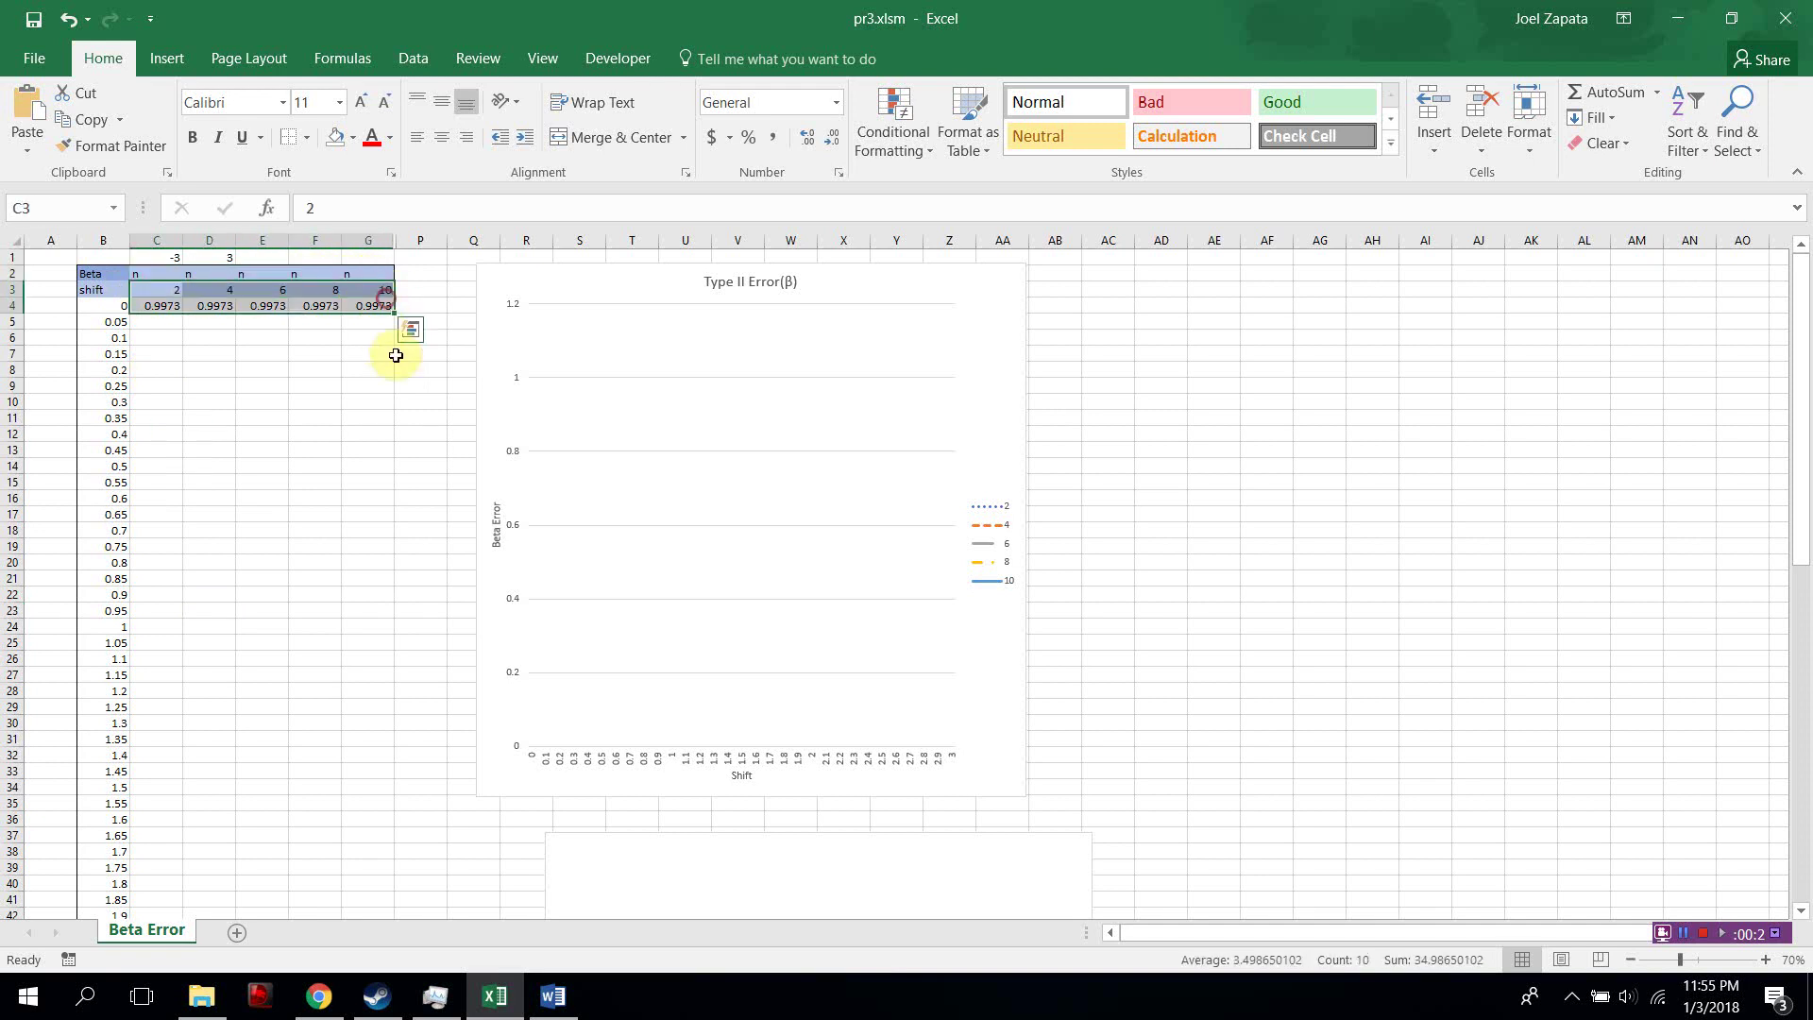
left_click(242, 388)
left_click_drag(154, 290, 387, 288)
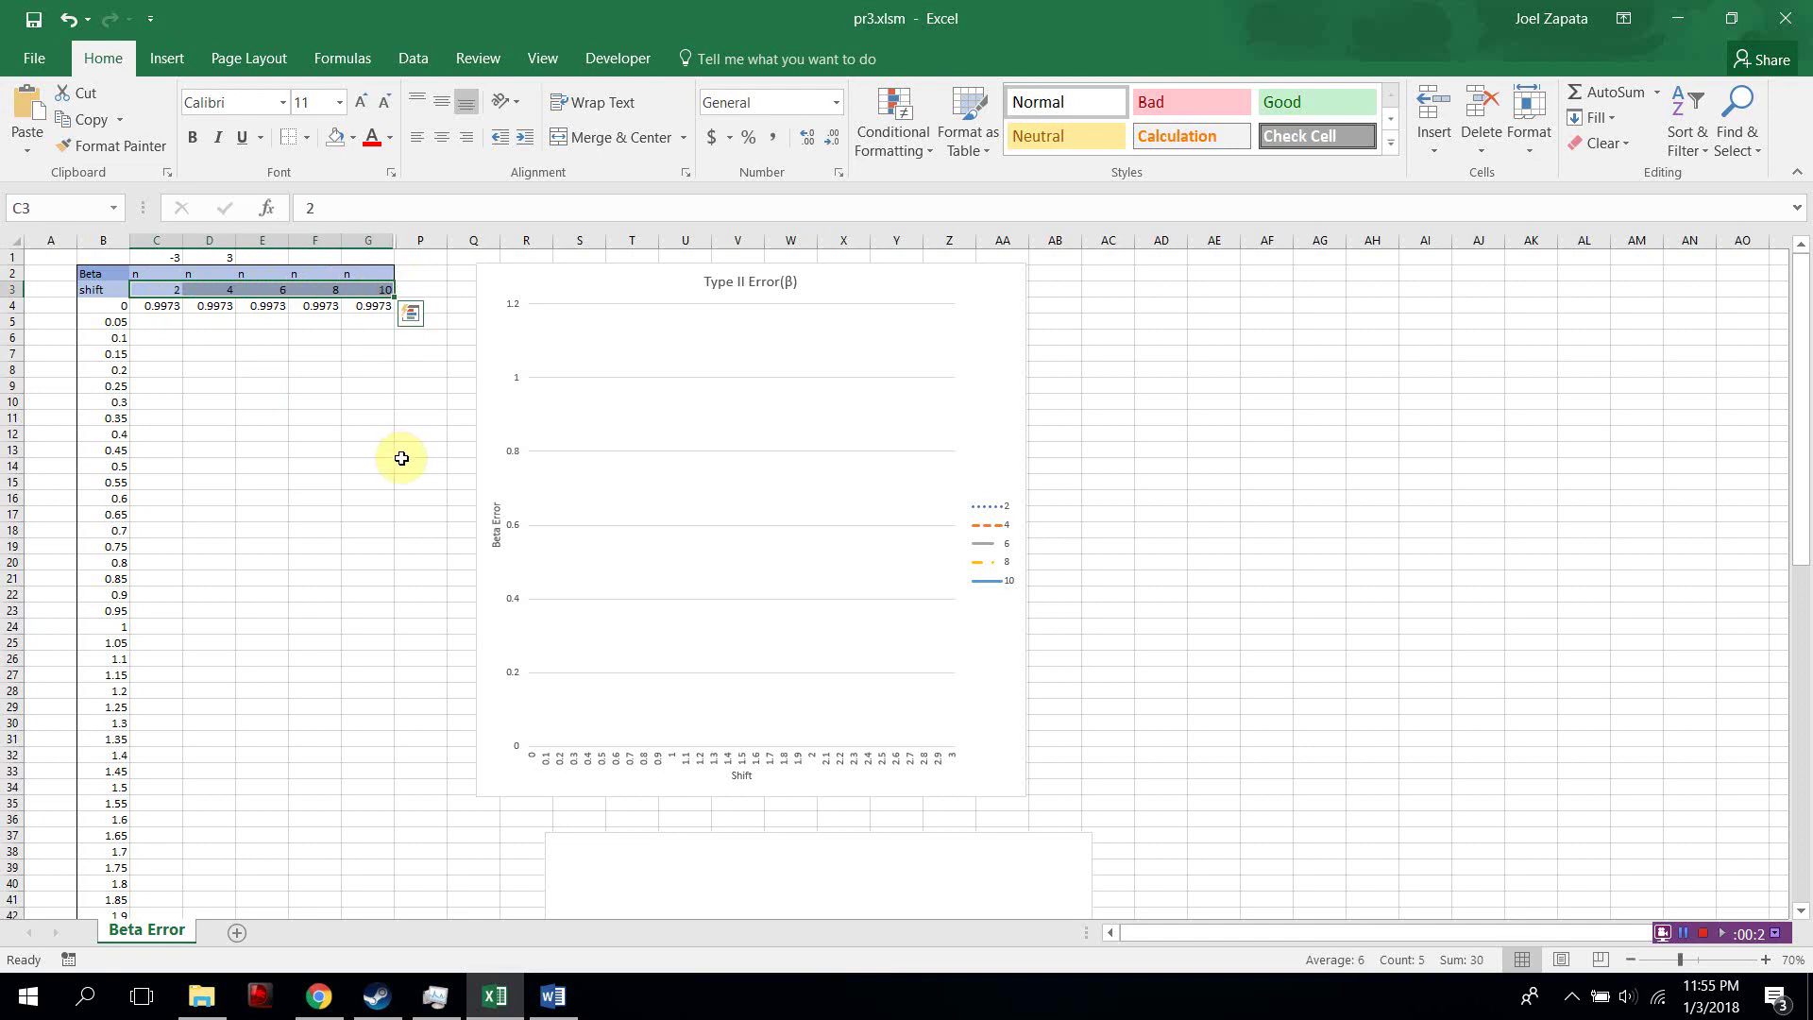
left_click(402, 460)
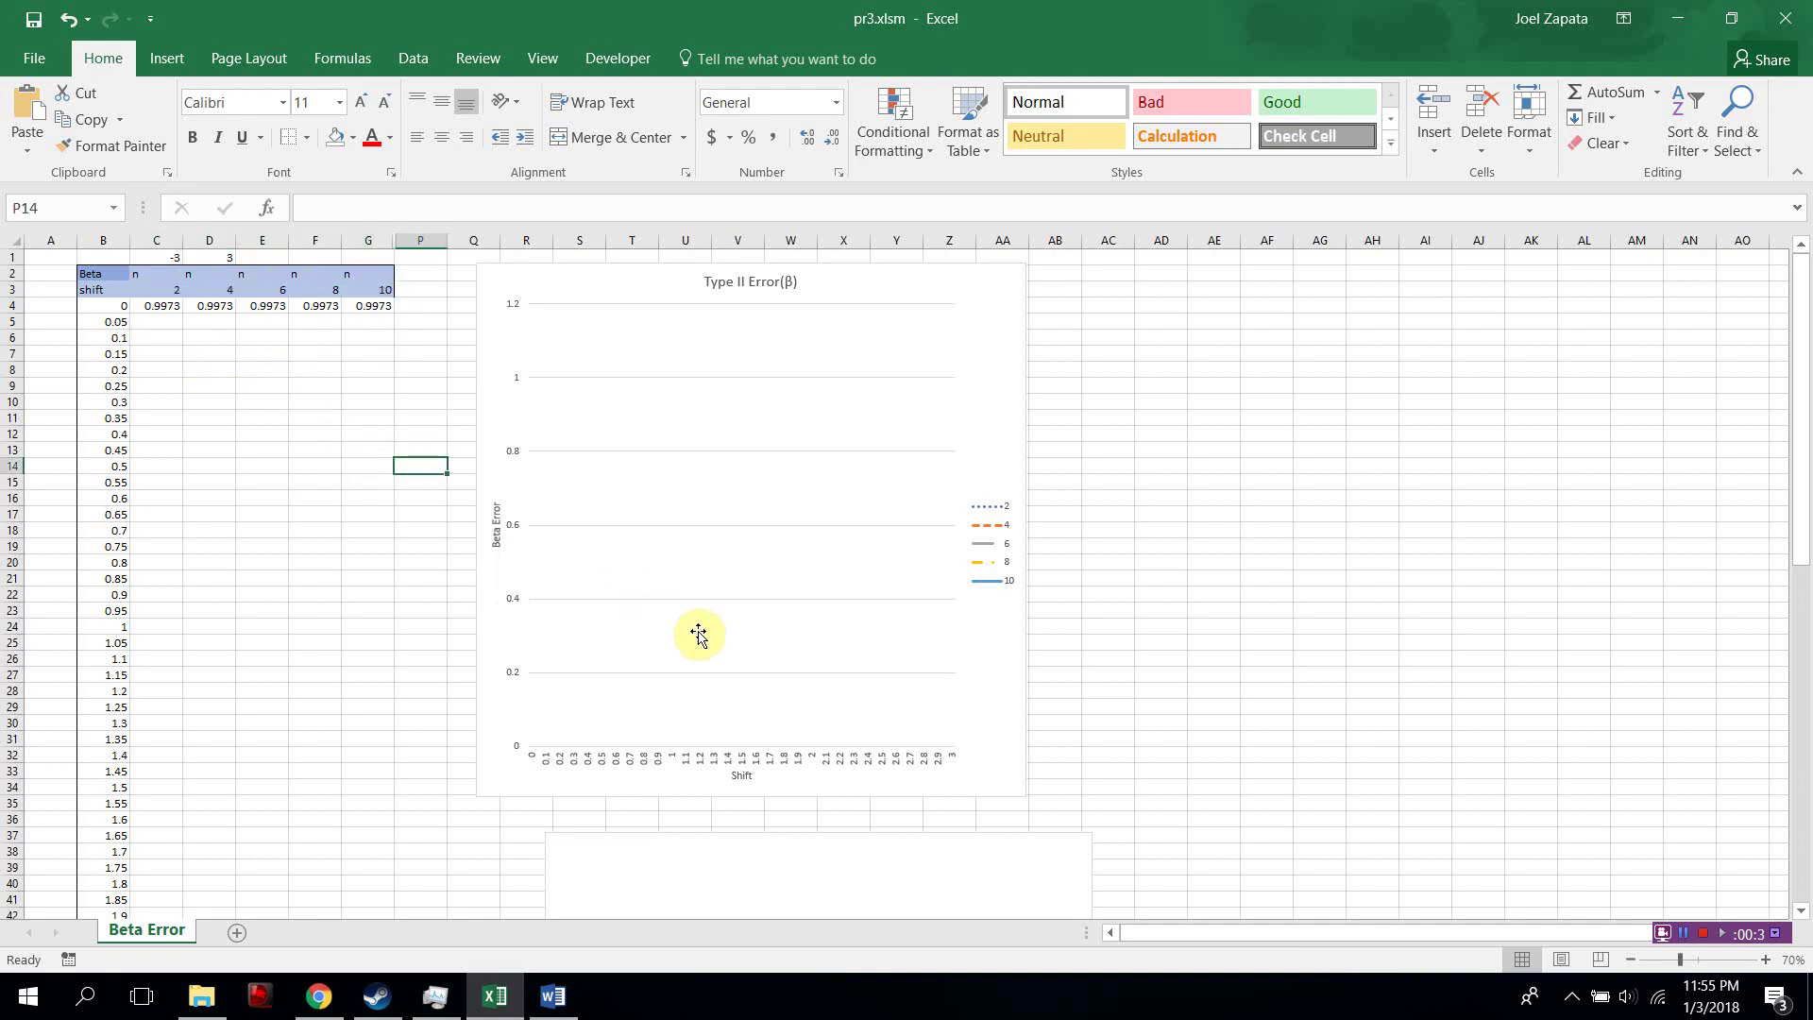
- In the VBA editor, delete the ARL function from Module1, leaving only ShiftMult
left_click(619, 58)
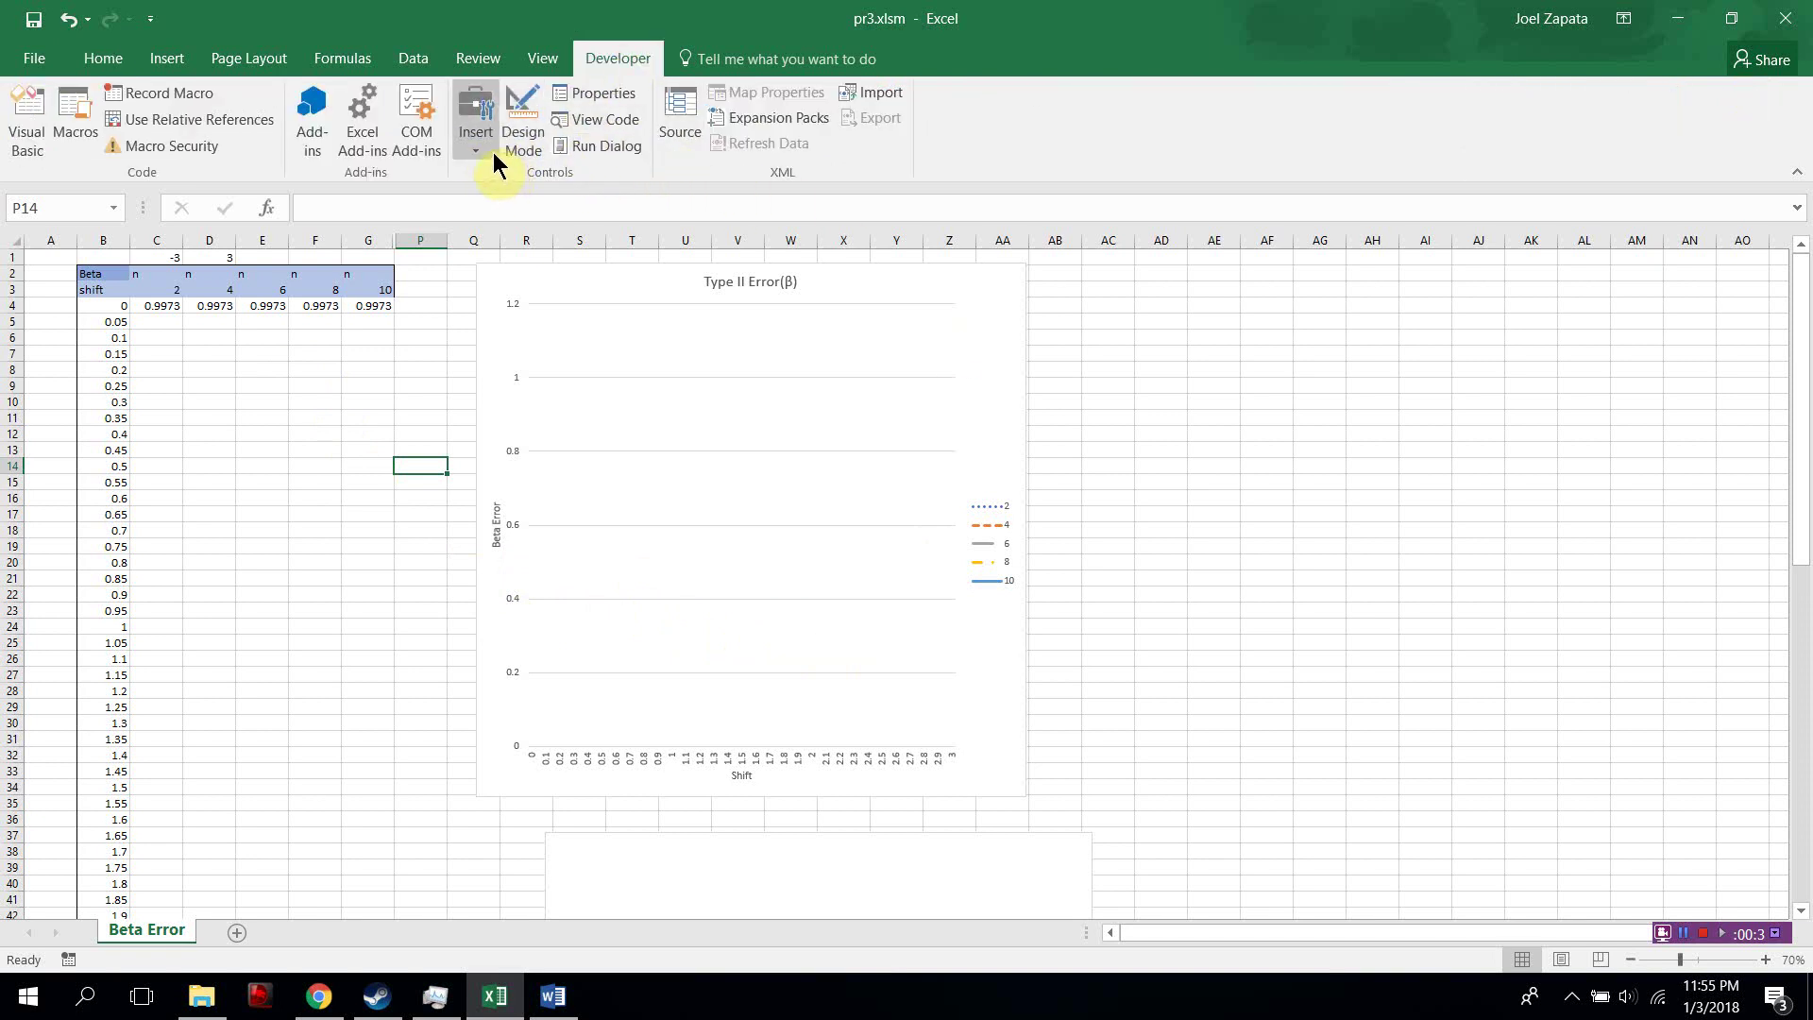
left_click(608, 125)
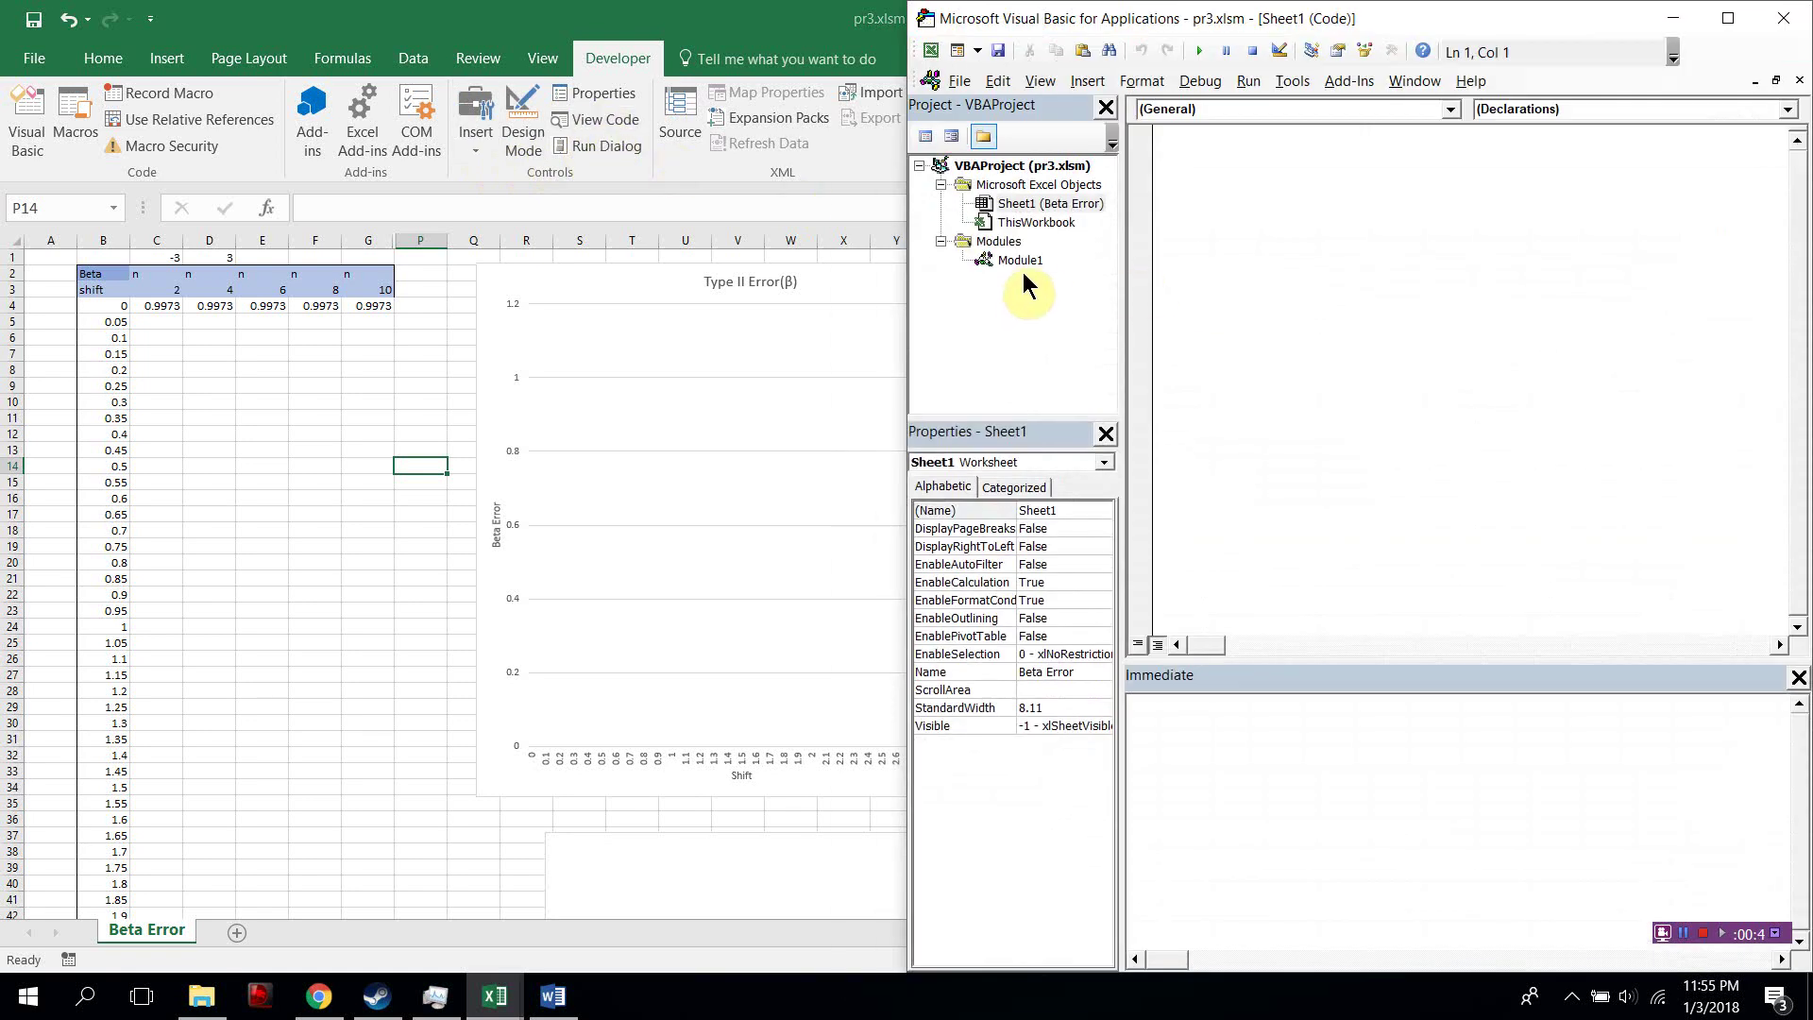
left_click(1028, 263)
double_click(1001, 258)
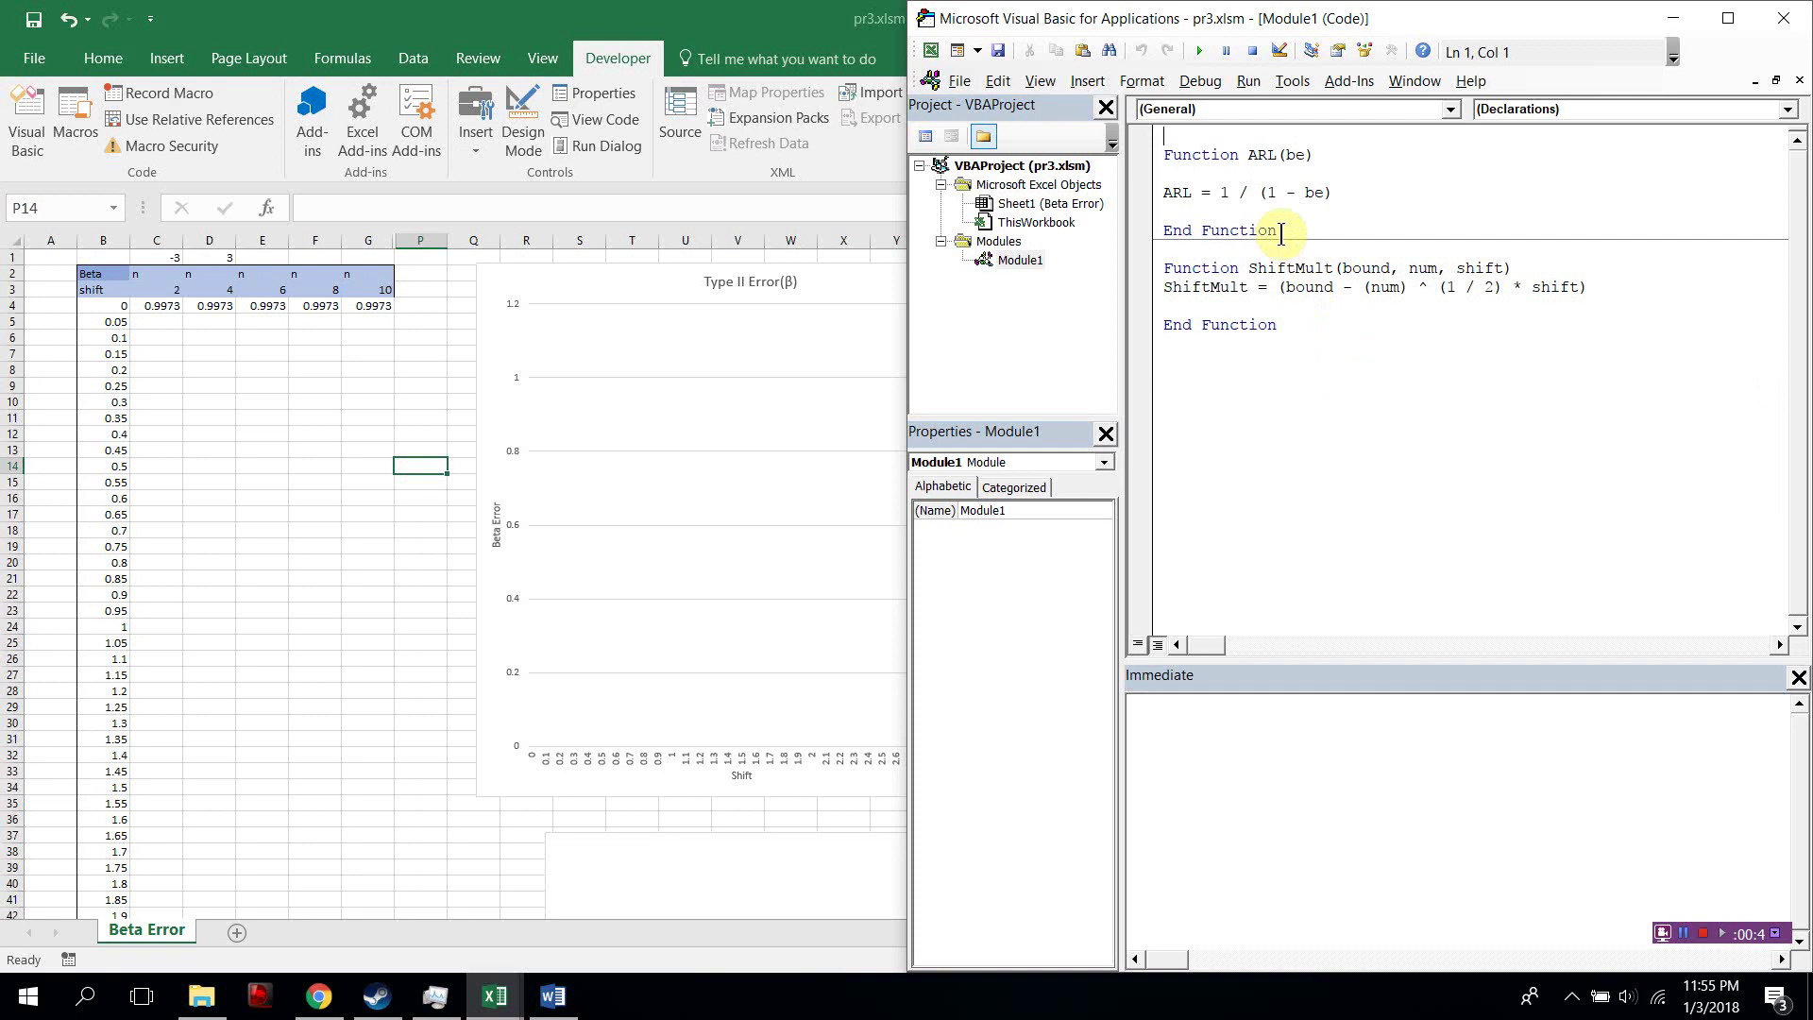
left_click_drag(1281, 233, 1086, 175)
key("Delete")
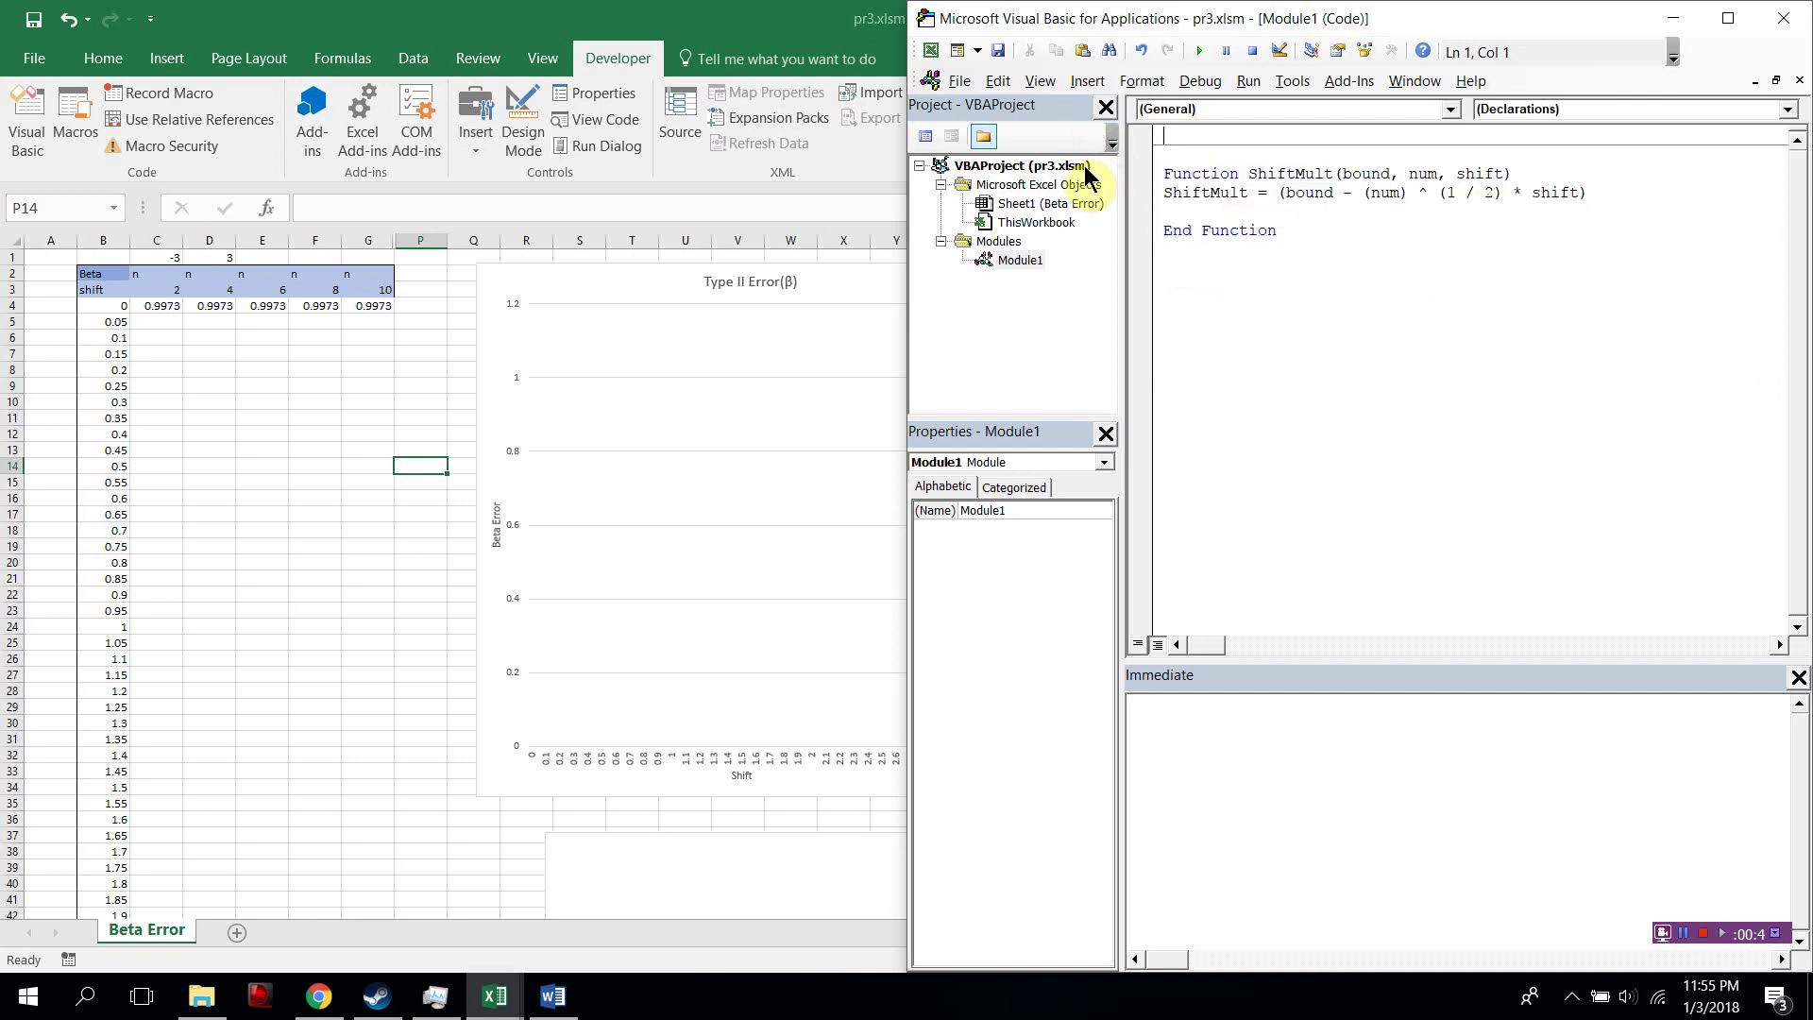
left_click(1369, 294)
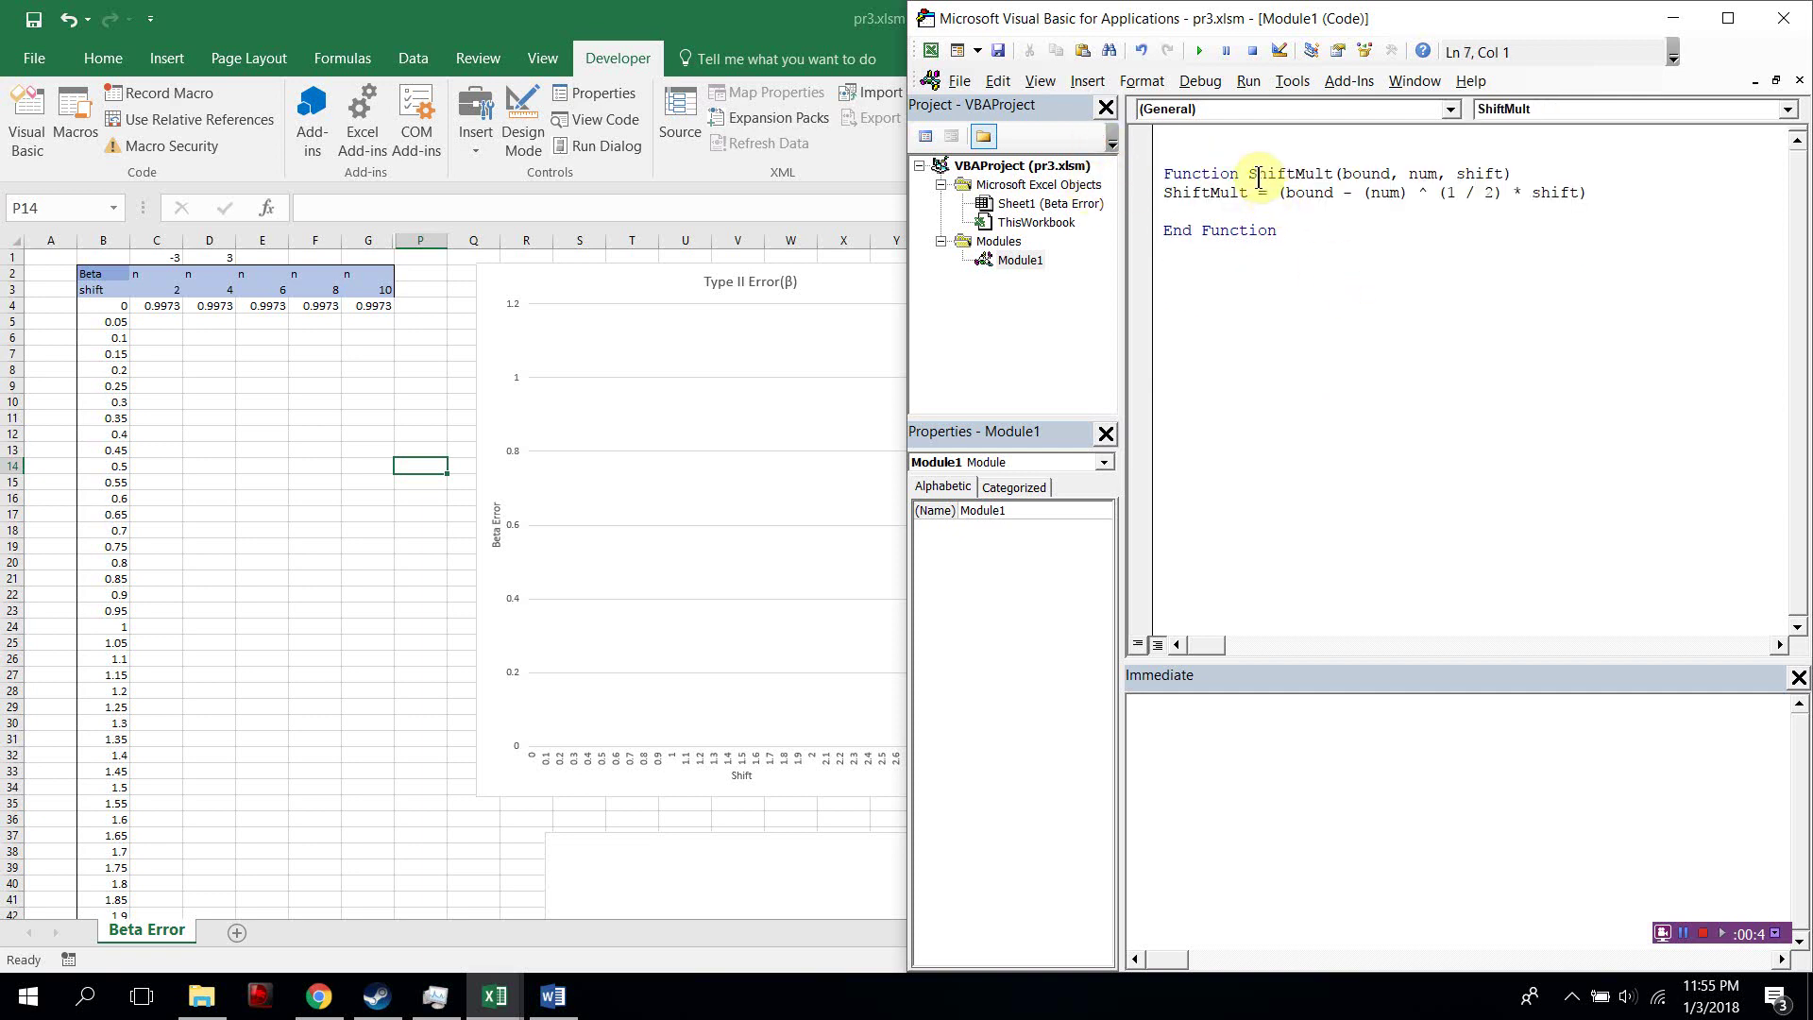
double_click(1252, 175)
left_click(1408, 311)
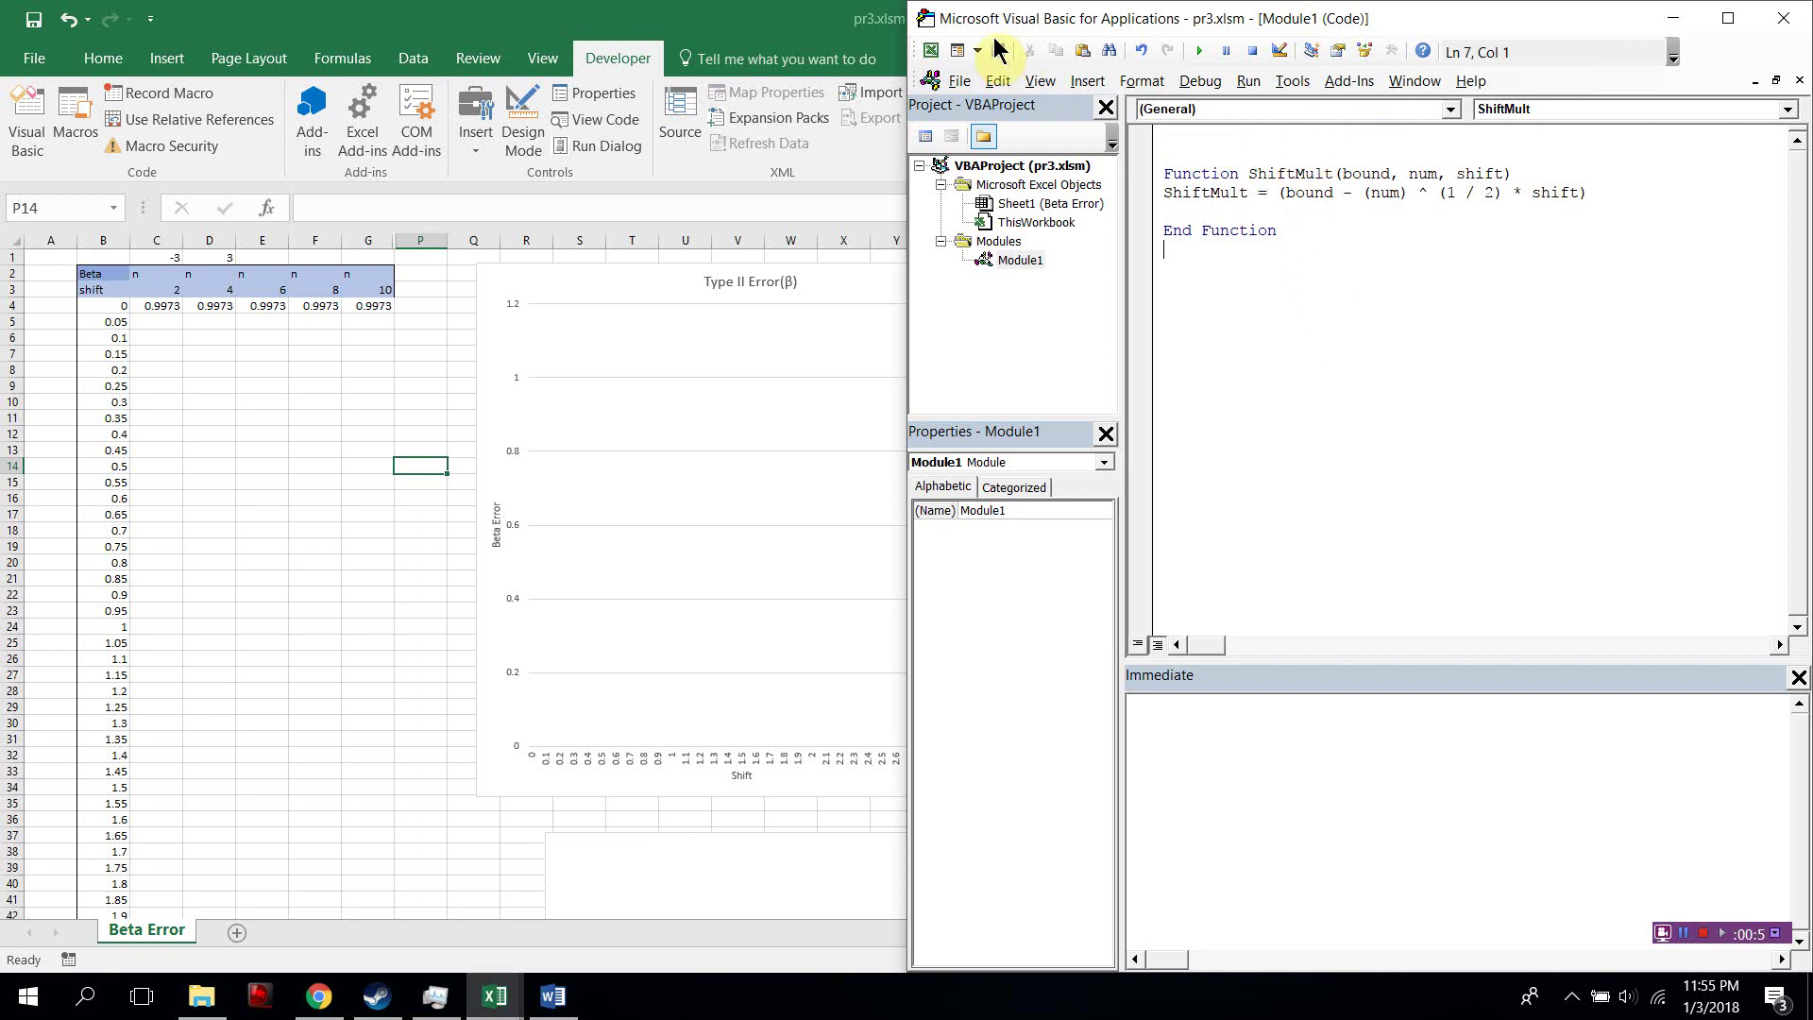
- Back in the workbook, examine the existing C4 formula in the formula bar
left_click(1783, 17)
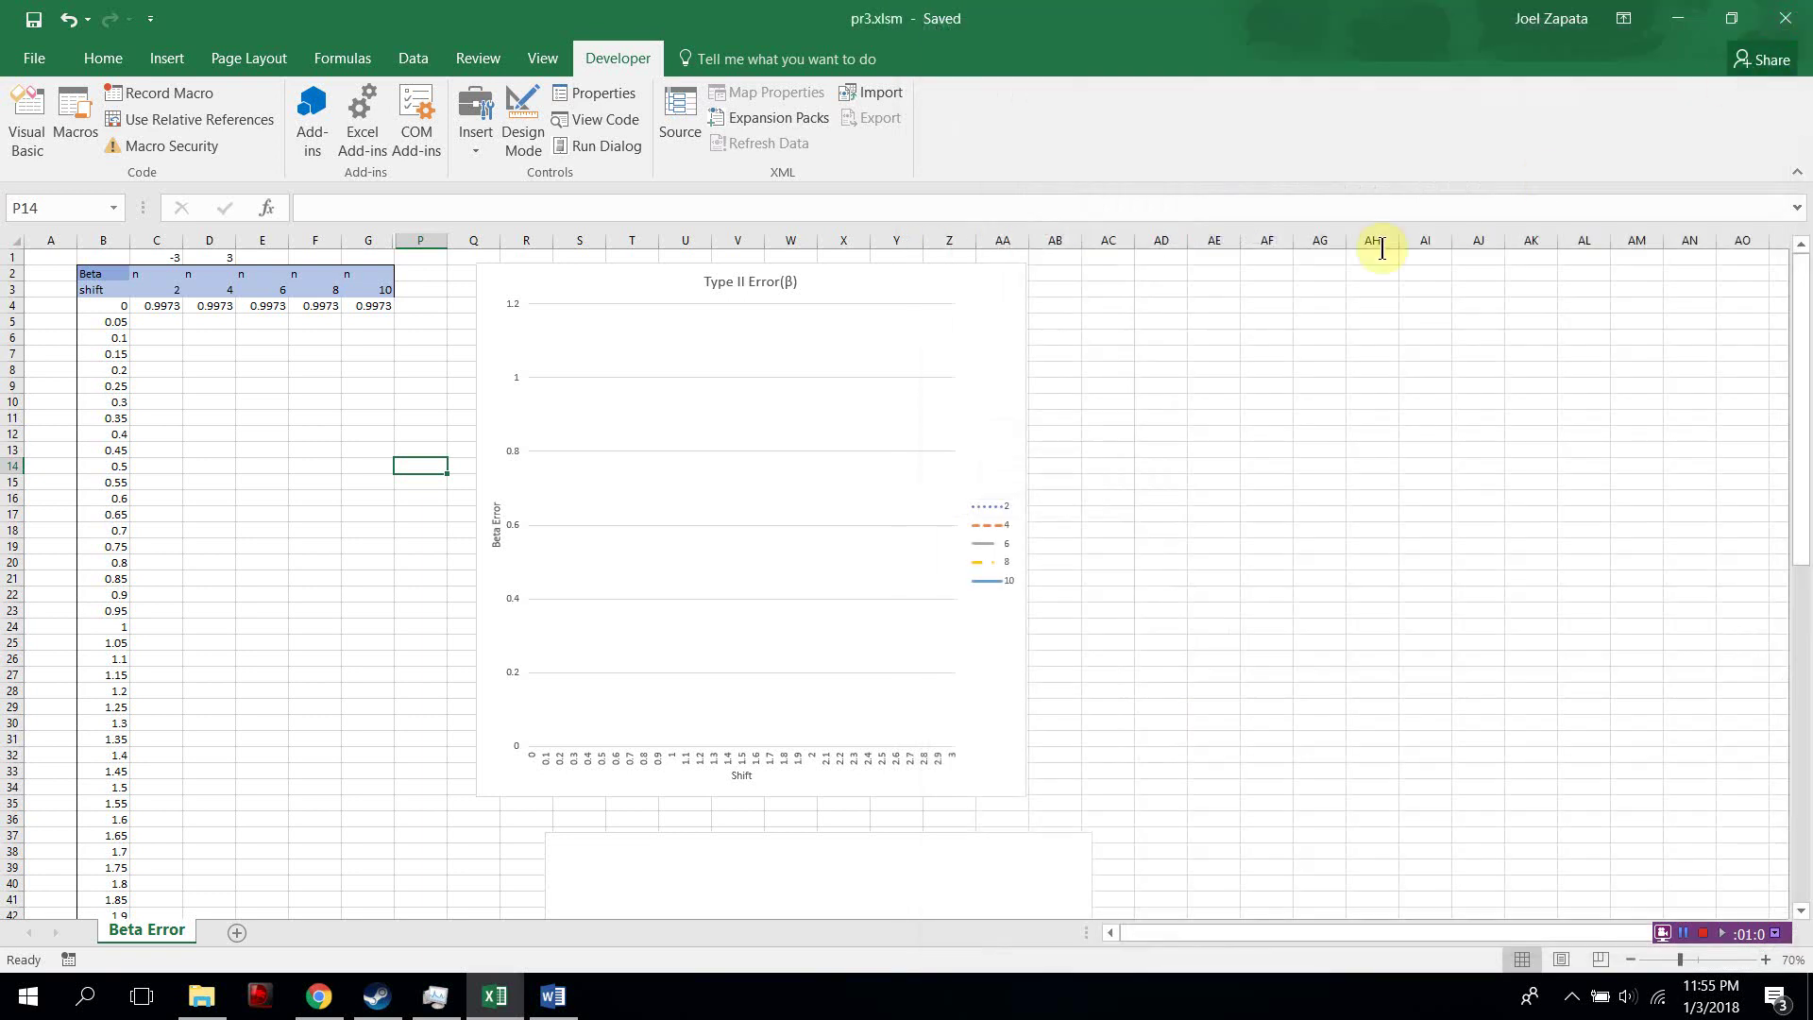
left_click(186, 332)
left_click(158, 340)
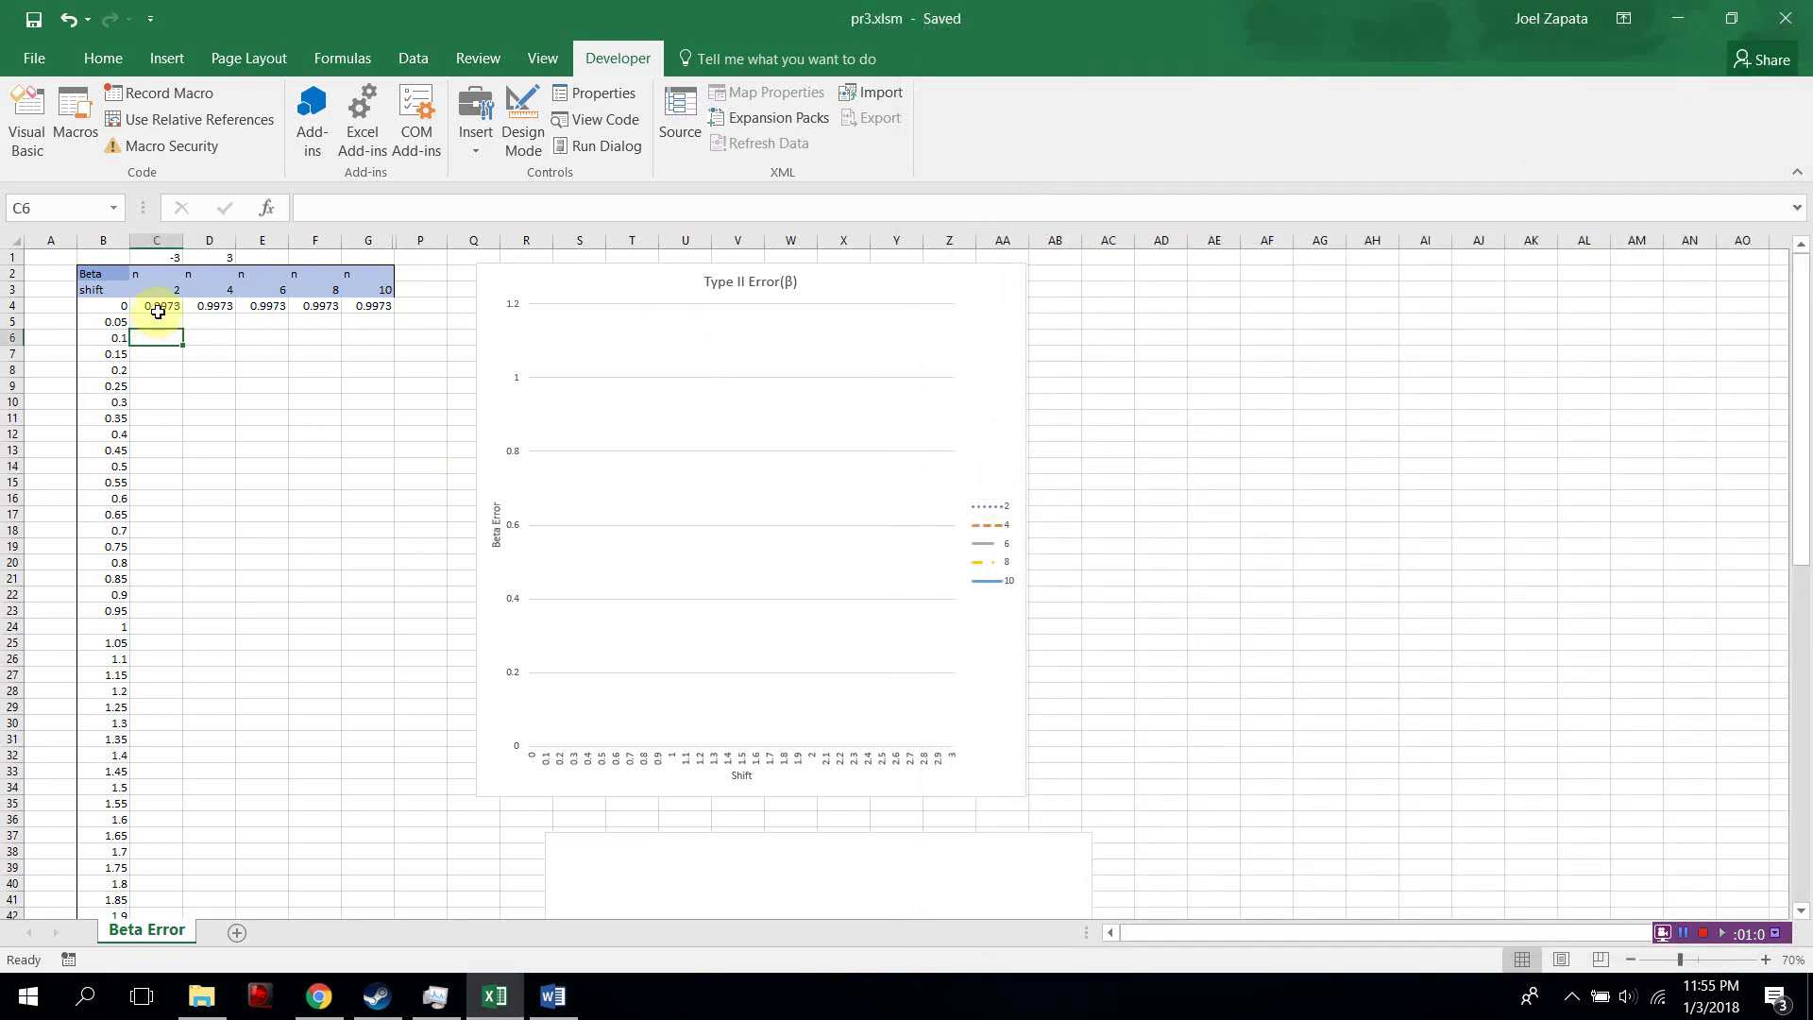
left_click(160, 308)
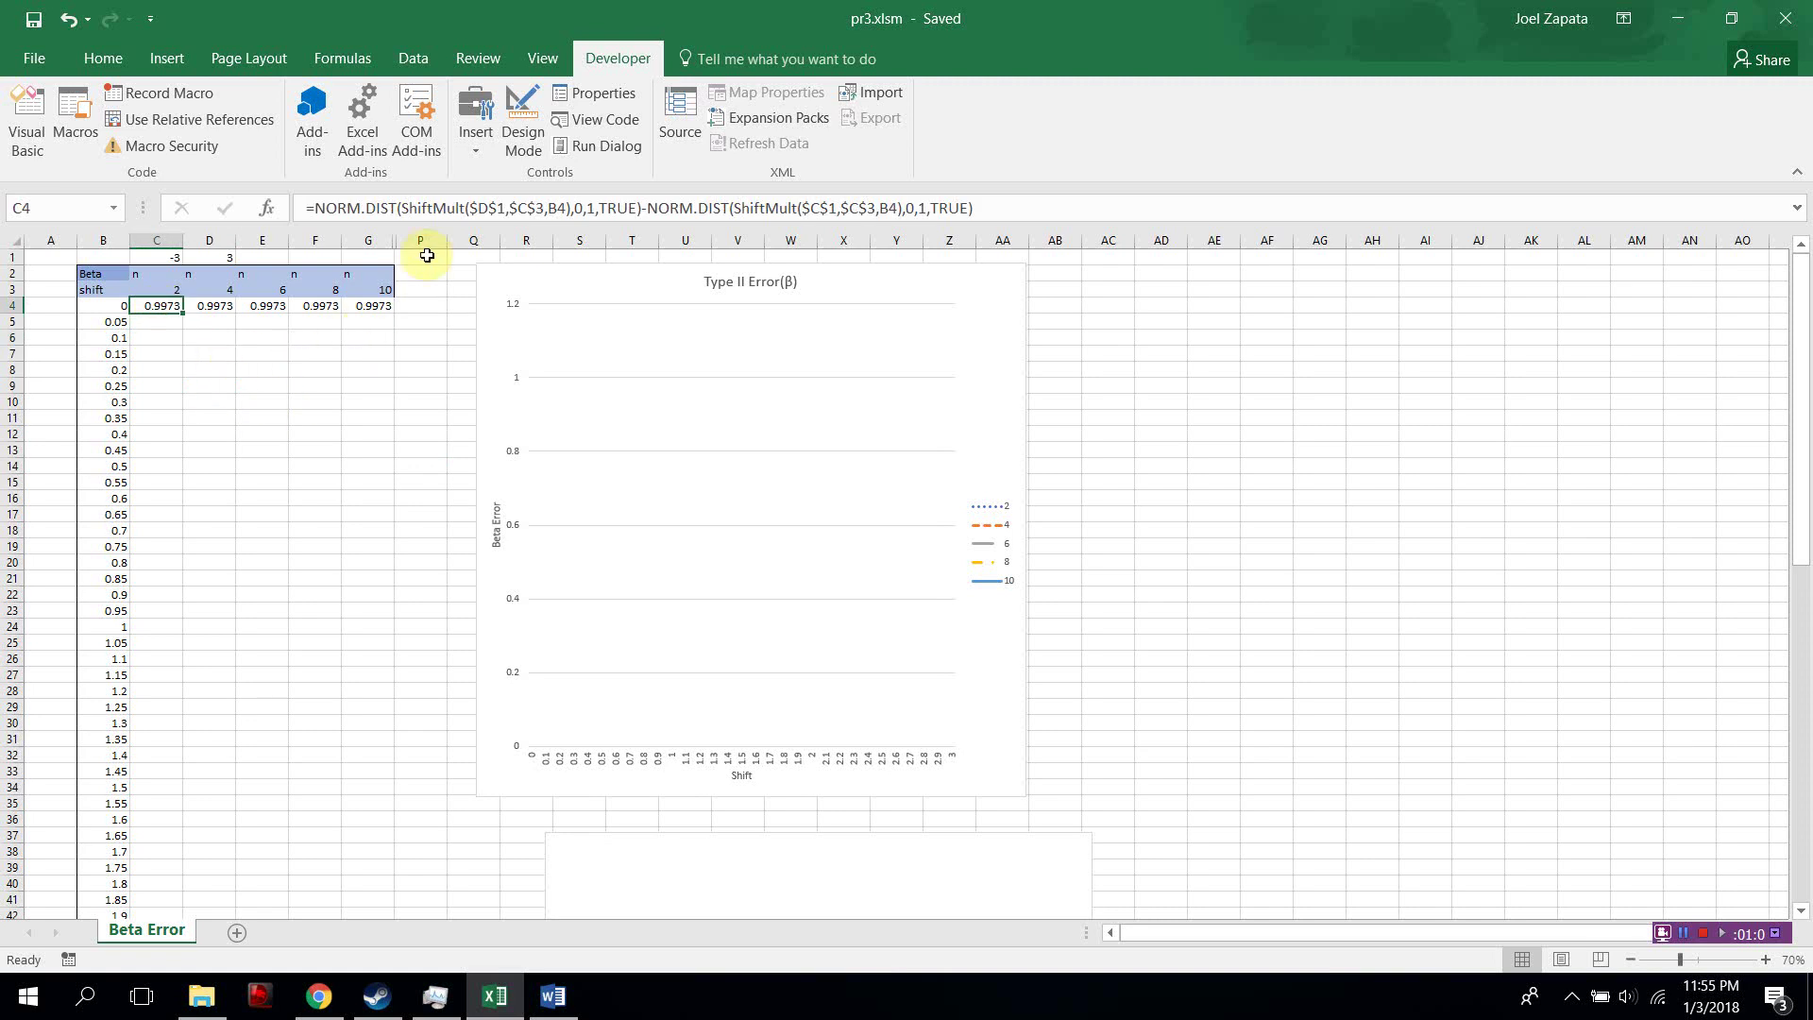
left_click_drag(979, 202, 340, 196)
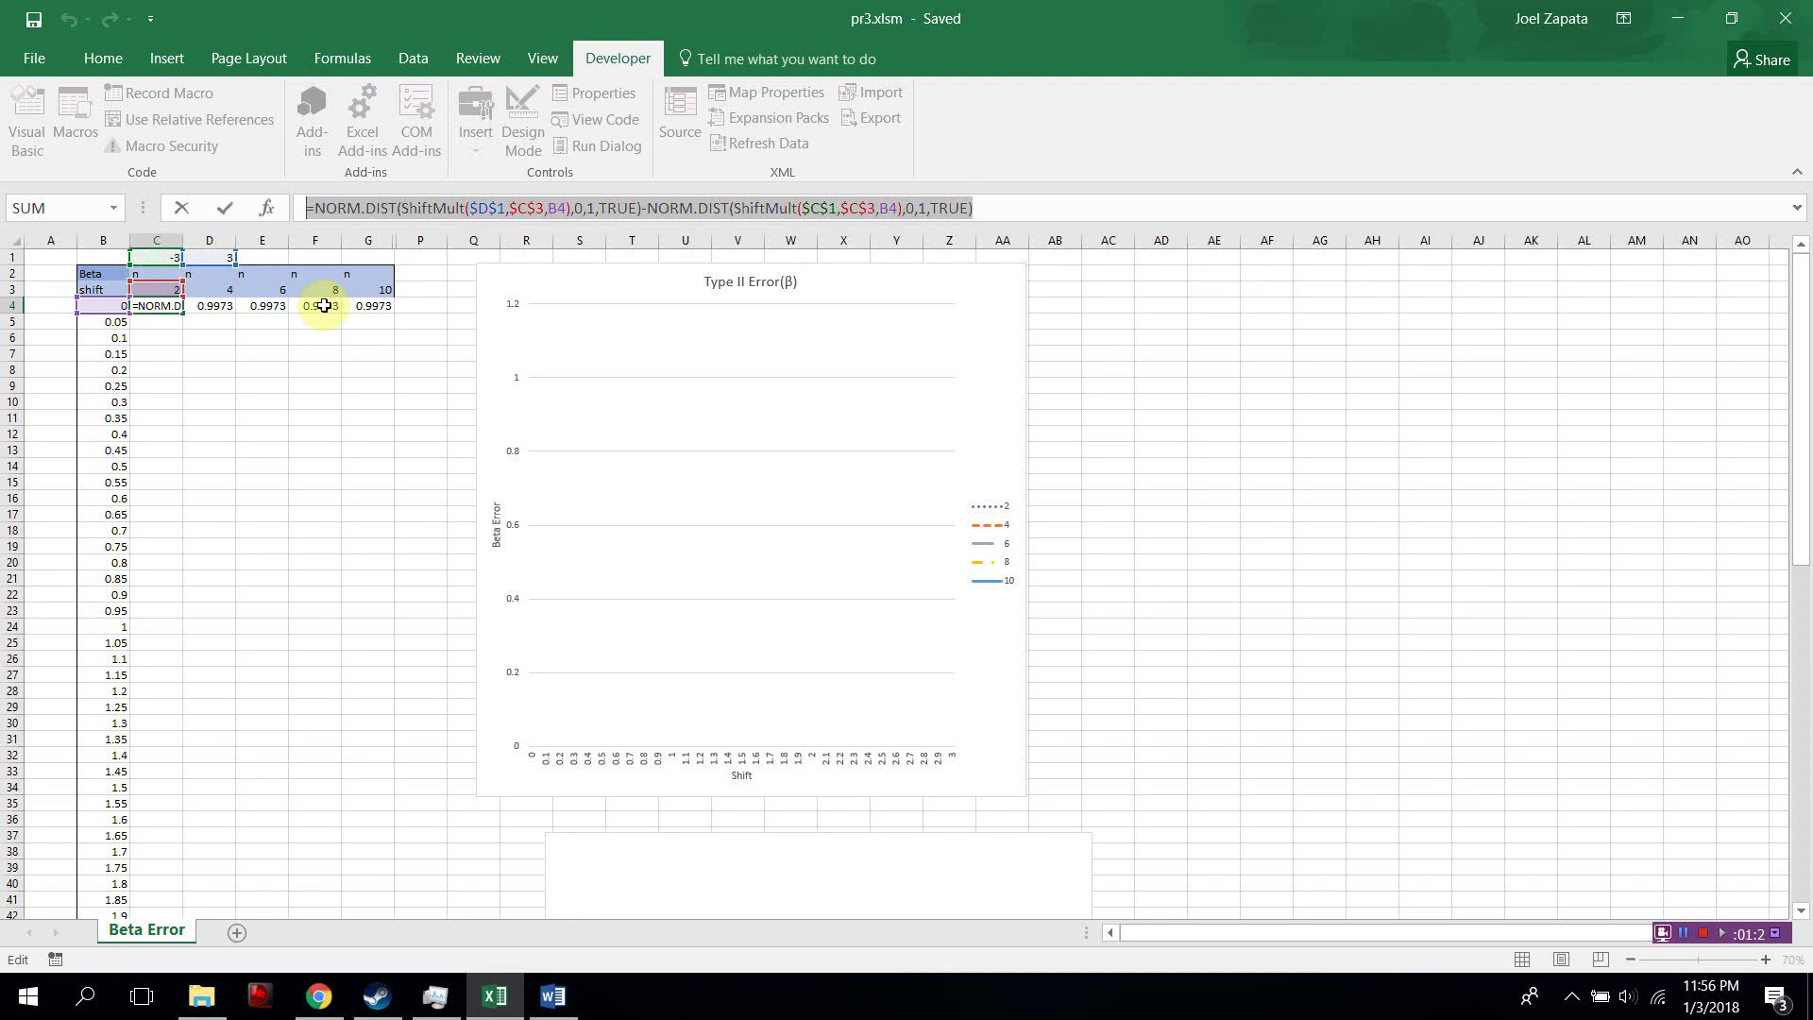
left_click(1025, 214)
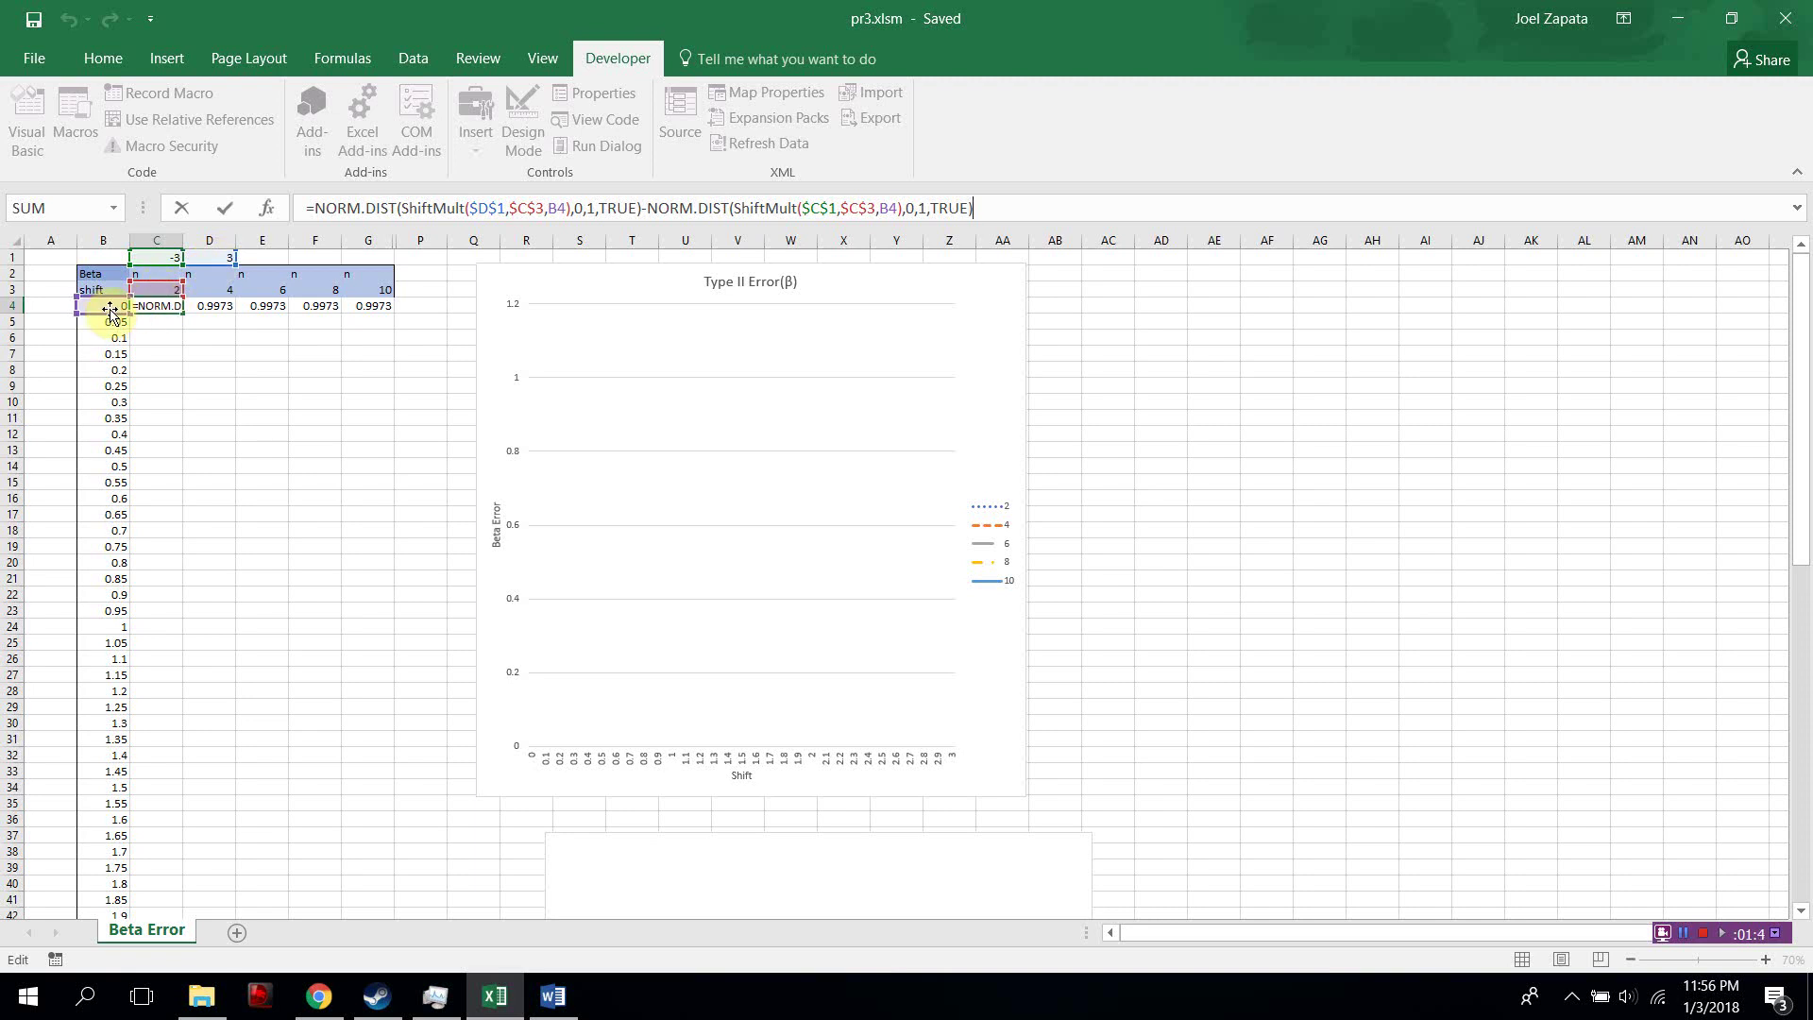
- Finish C4 as NORM.DIST(ShiftMult($D$1,$C$3,B4),0,1,TRUE) minus the $C$1 version, giving 0.9973
left_click(581, 207)
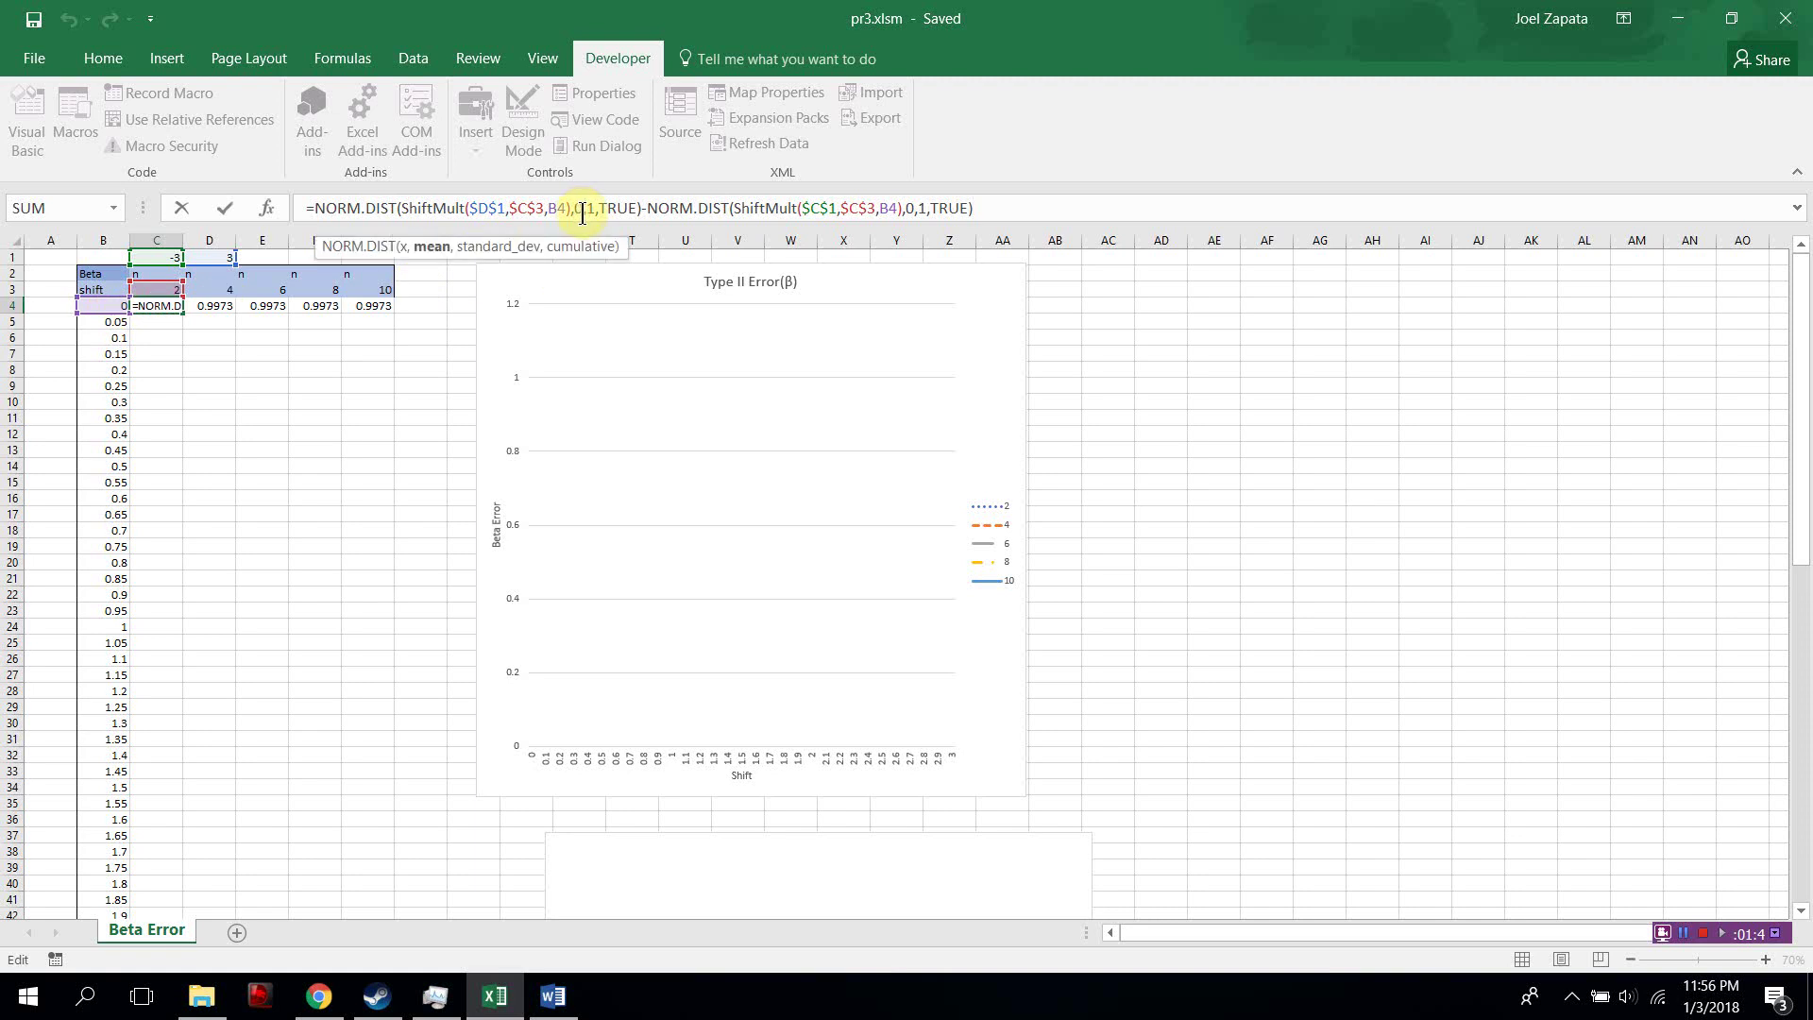
left_click(590, 210)
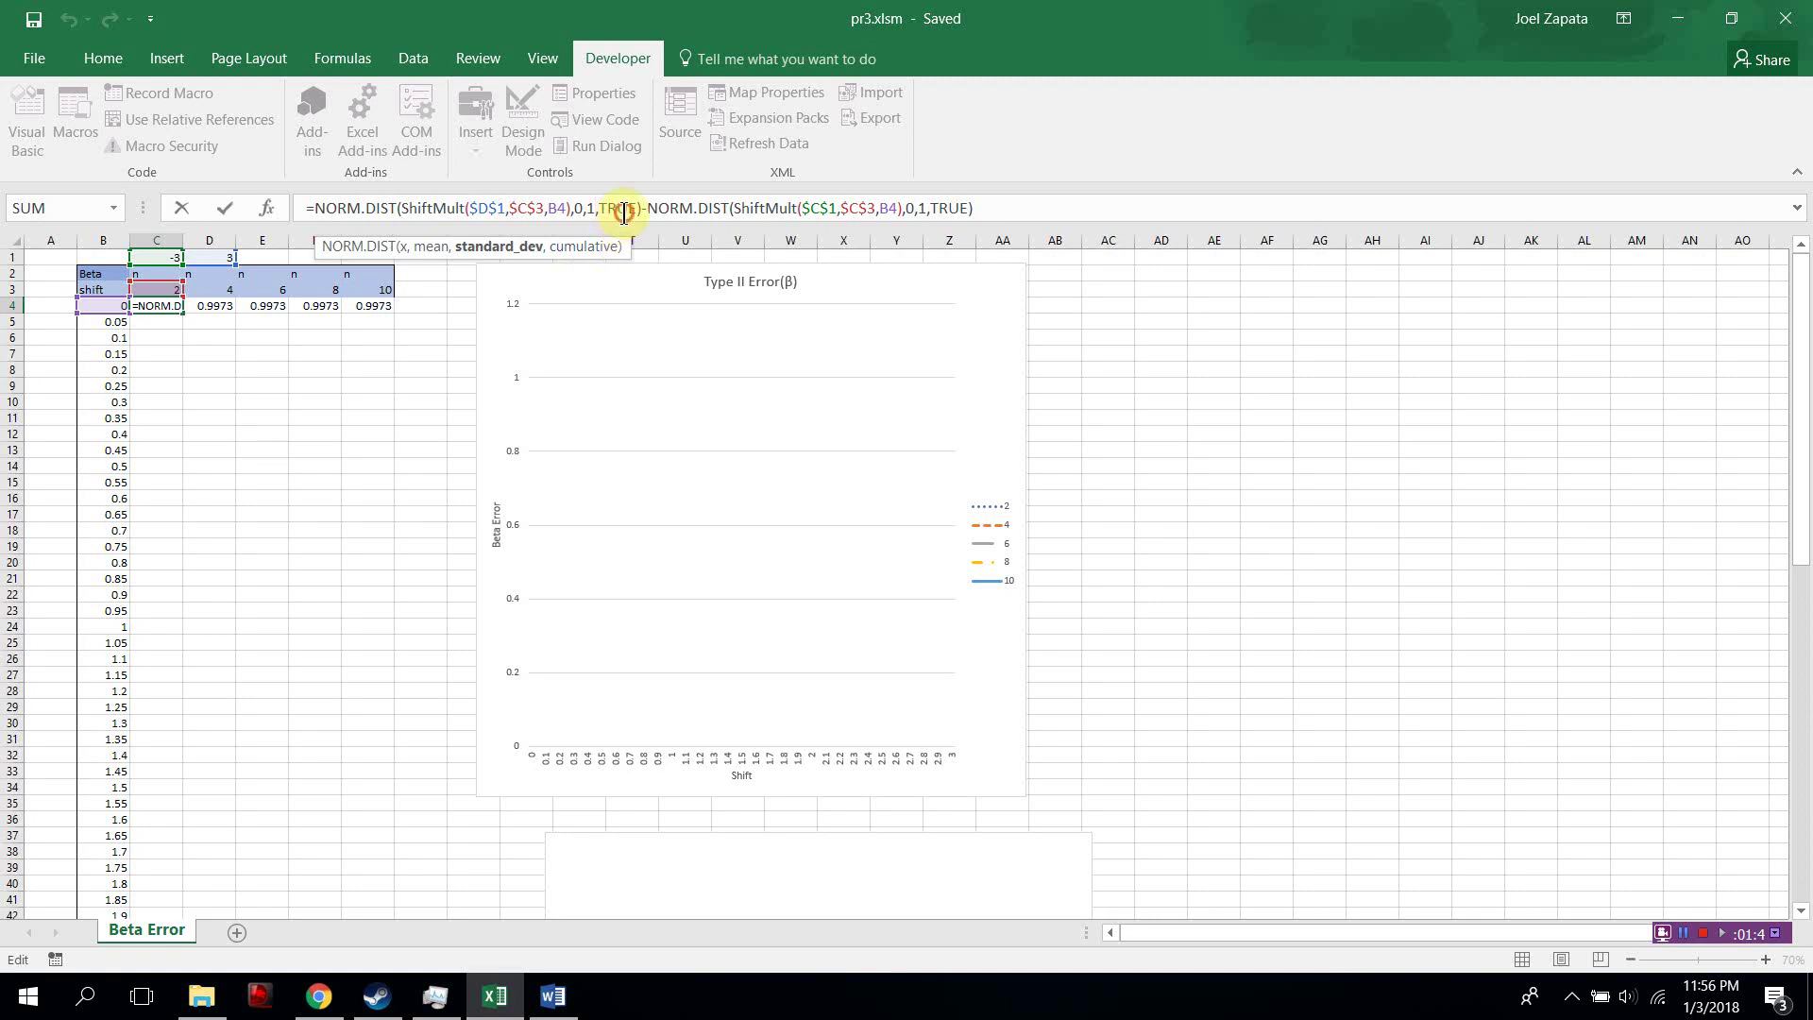
left_click(623, 210)
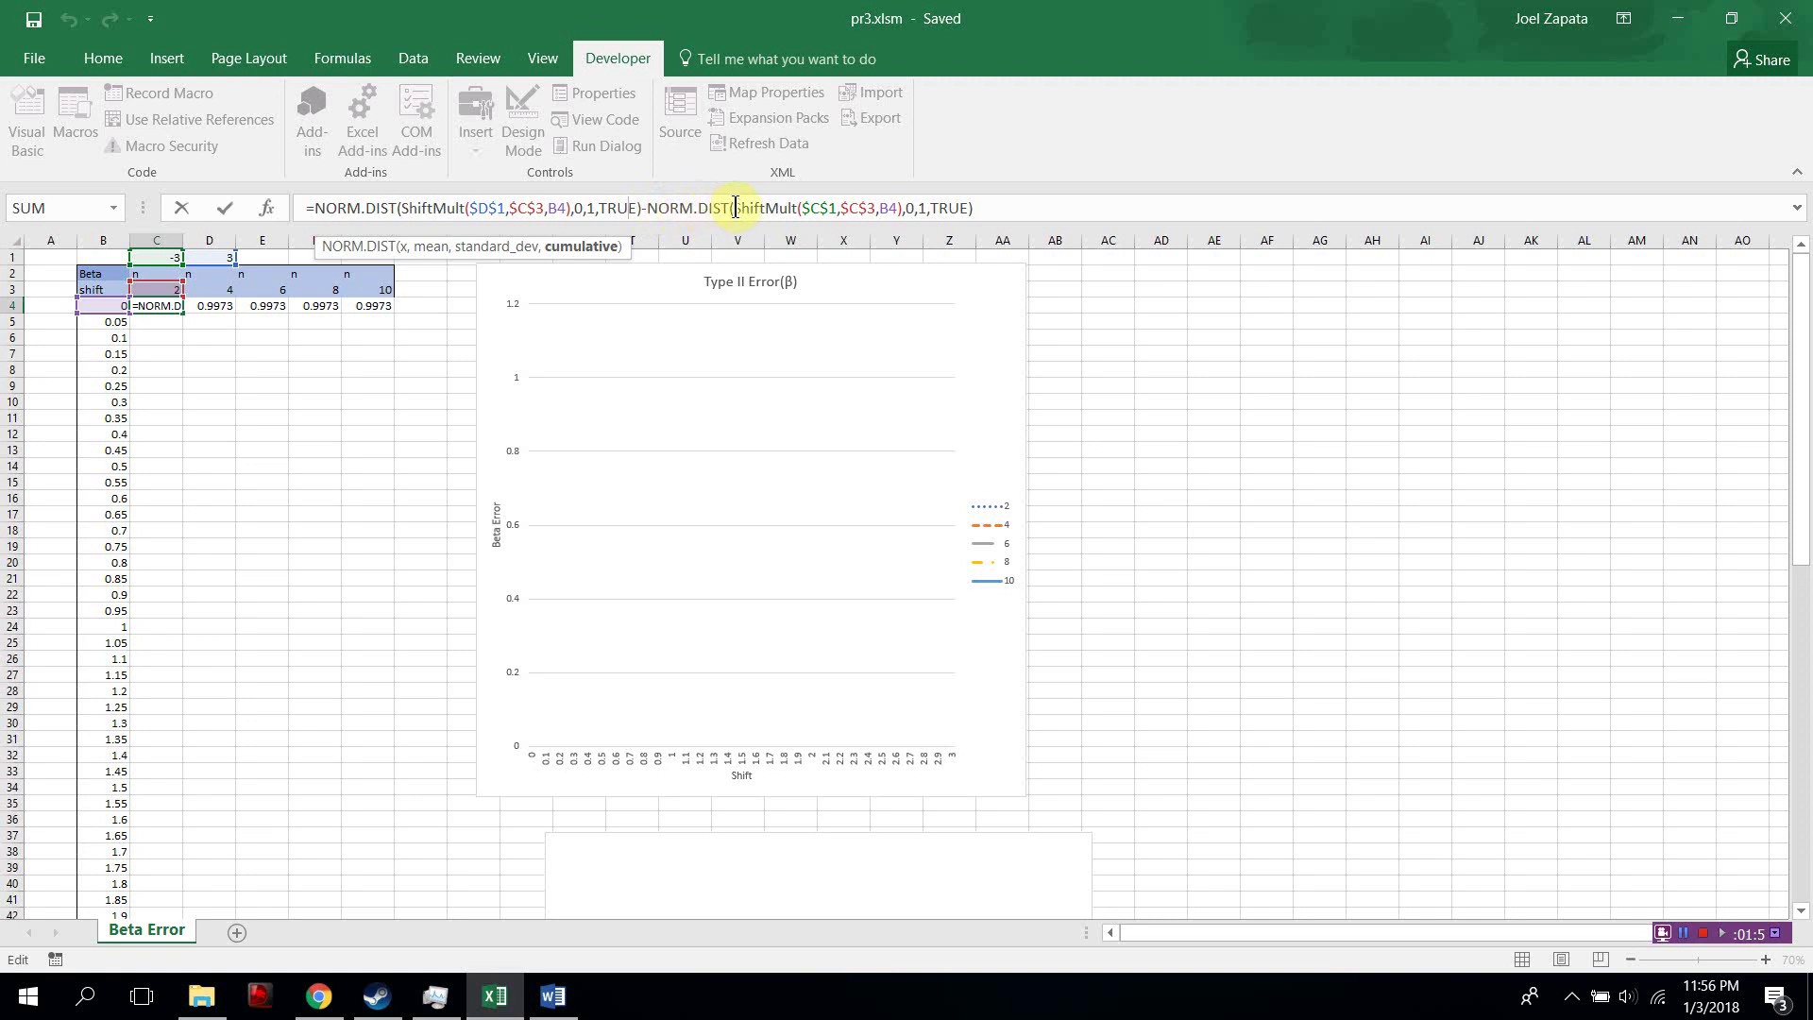
left_click(822, 208)
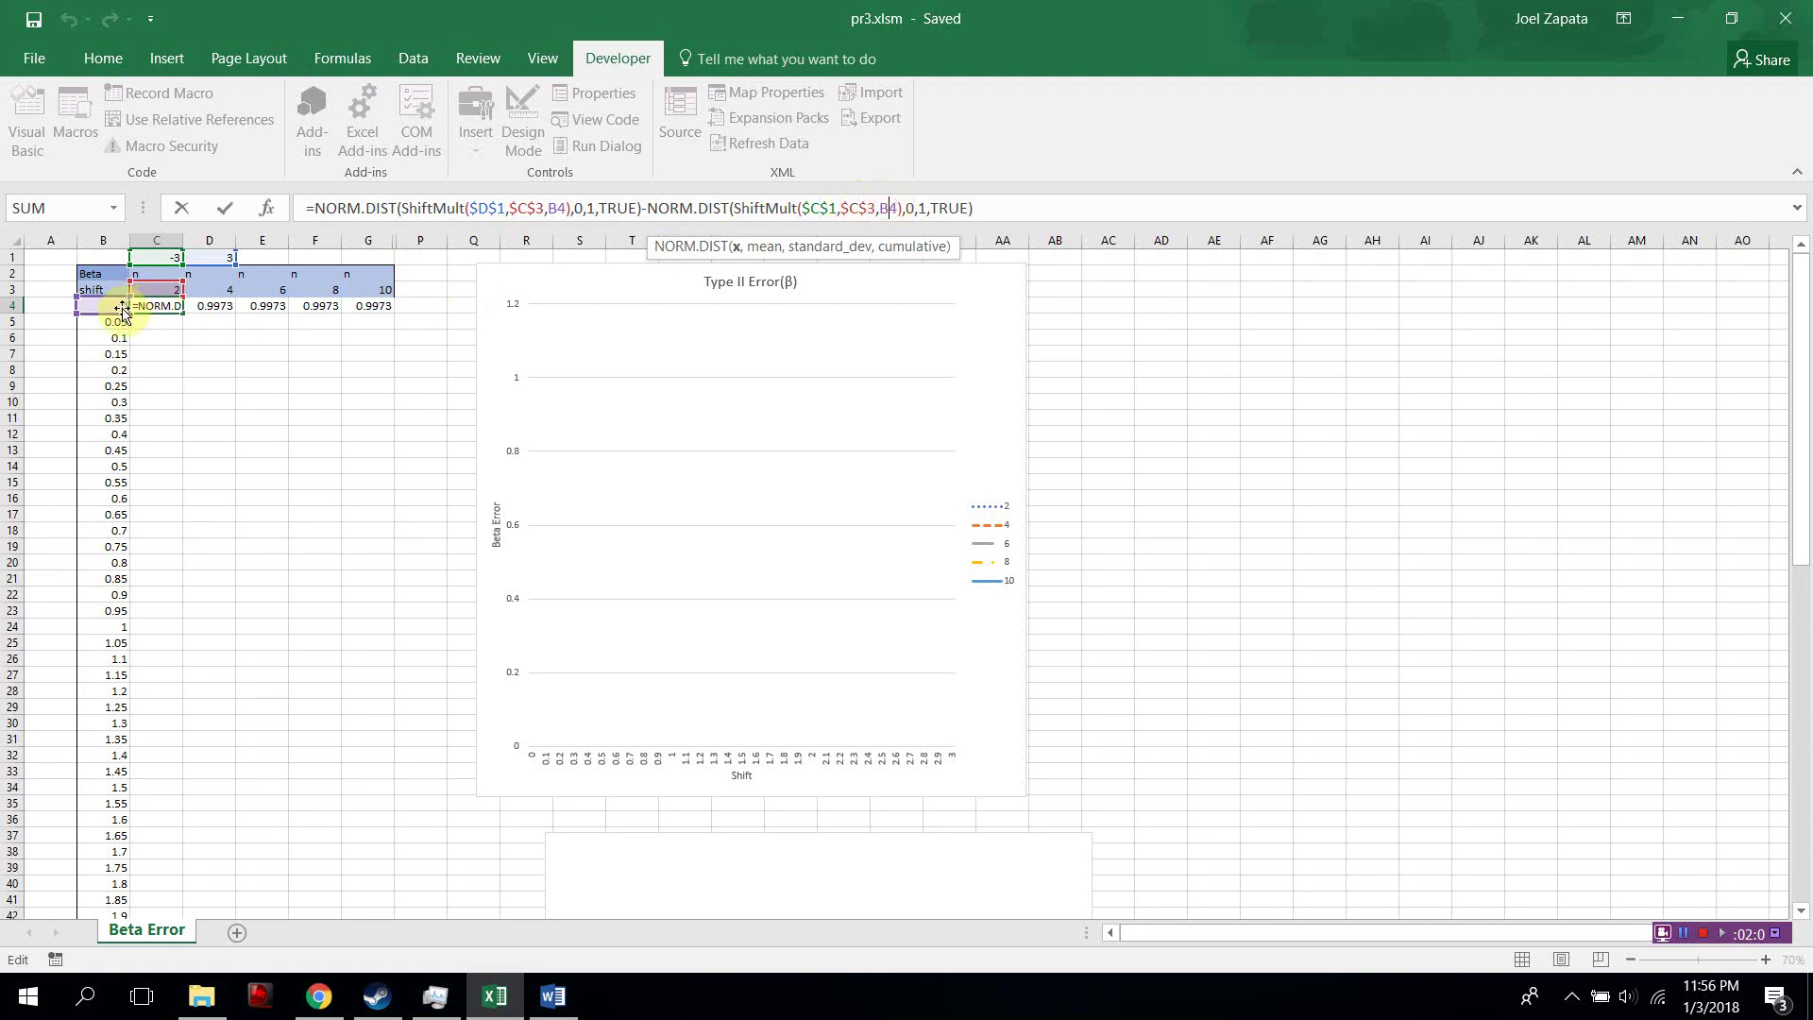
left_click(890, 209)
left_click(912, 209)
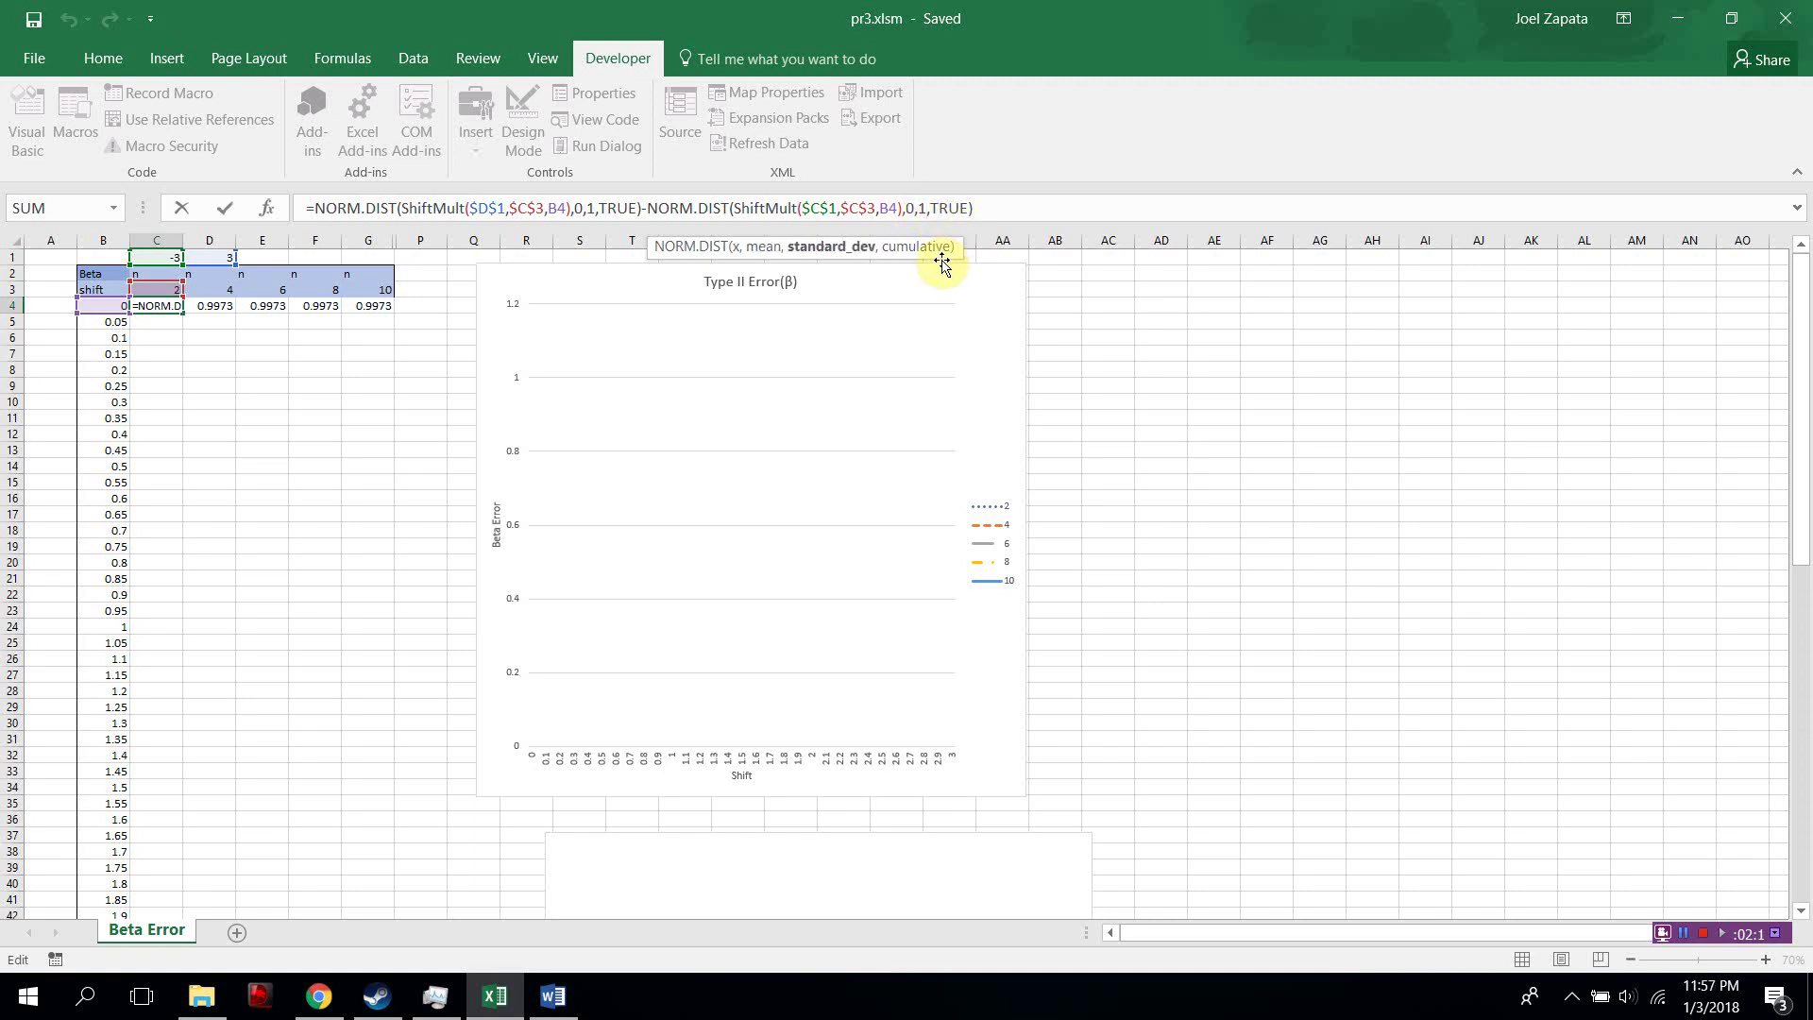
left_click(961, 208)
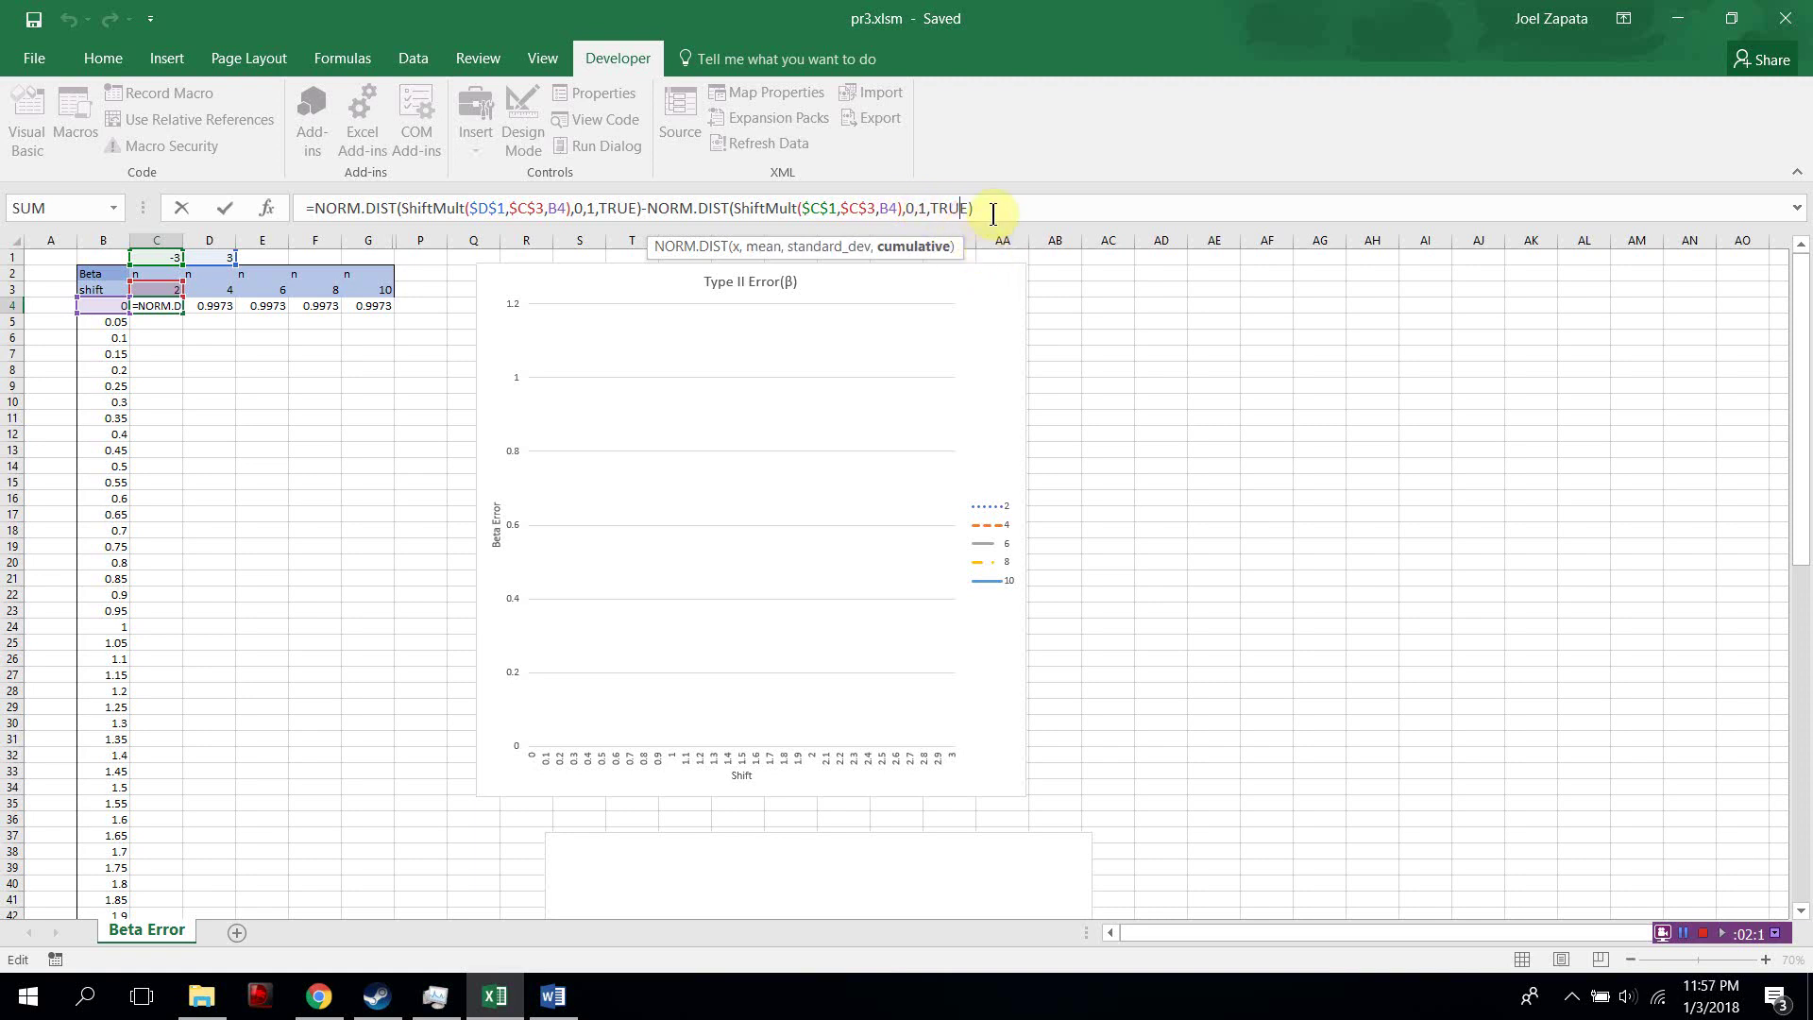
left_click(998, 204)
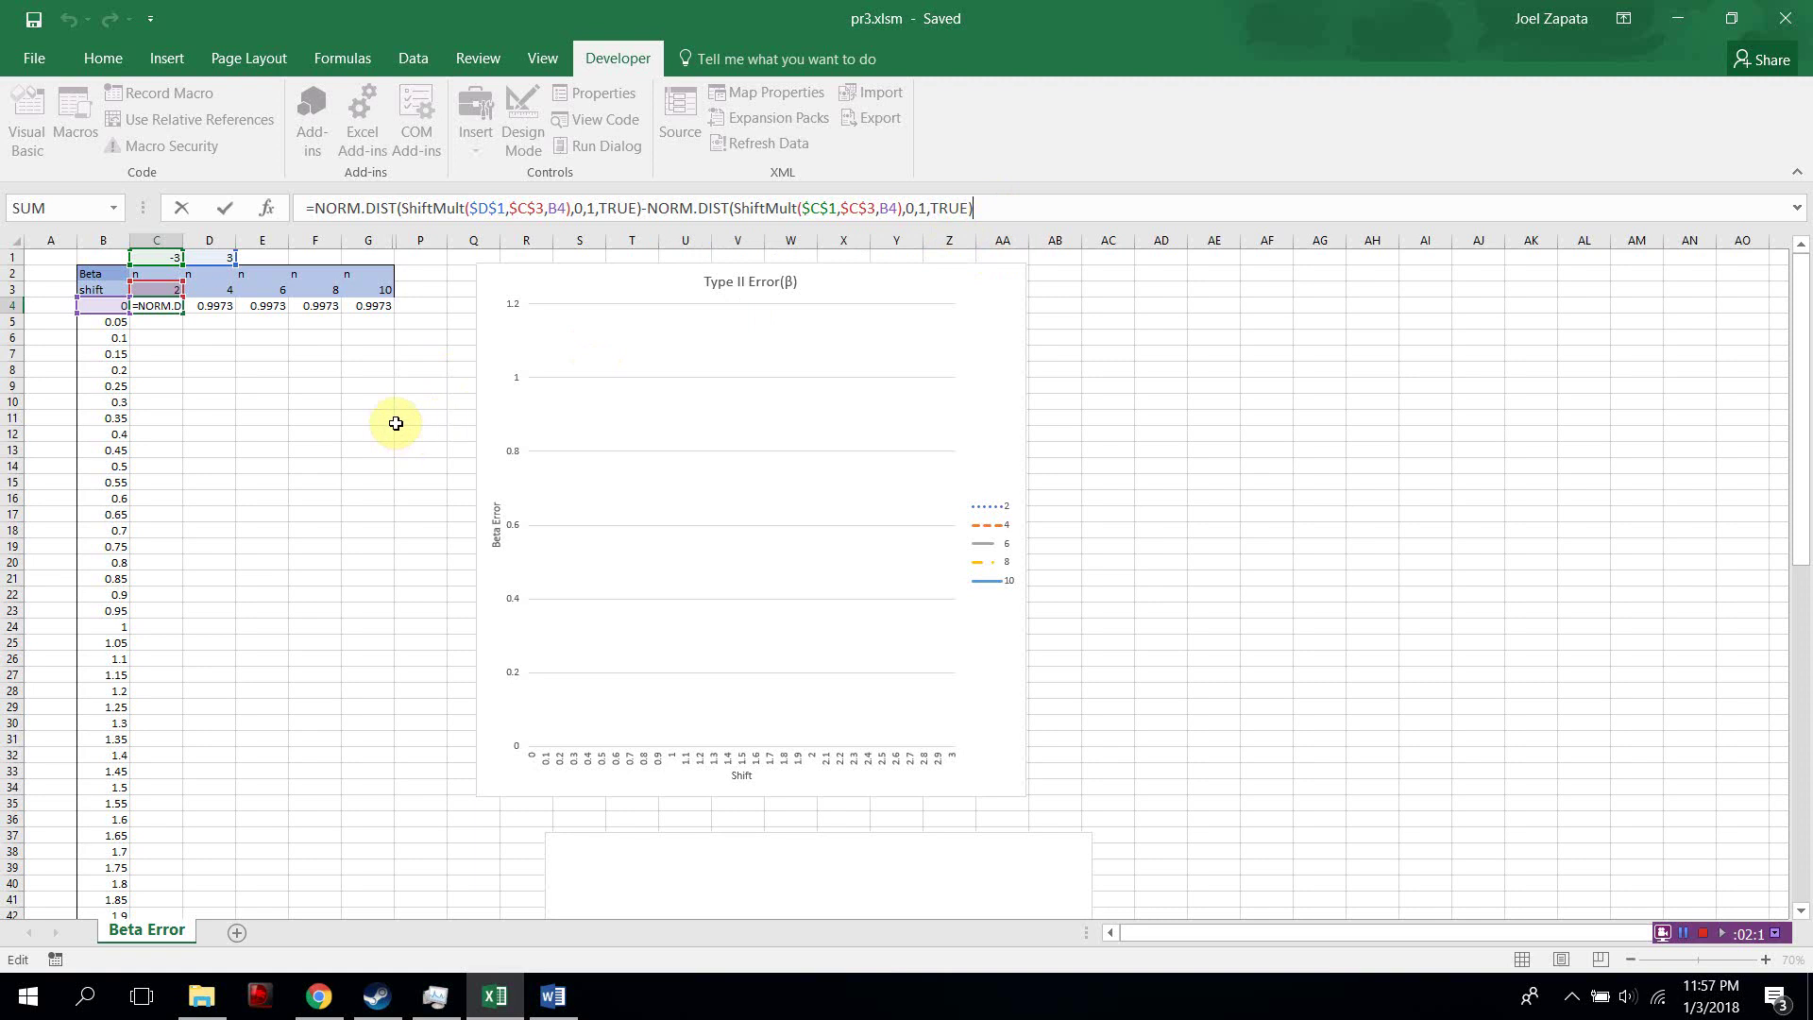
key("Return")
- Copy the C4 beta formula down column C to row 64, drawing the n=2 curve
left_click(199, 348)
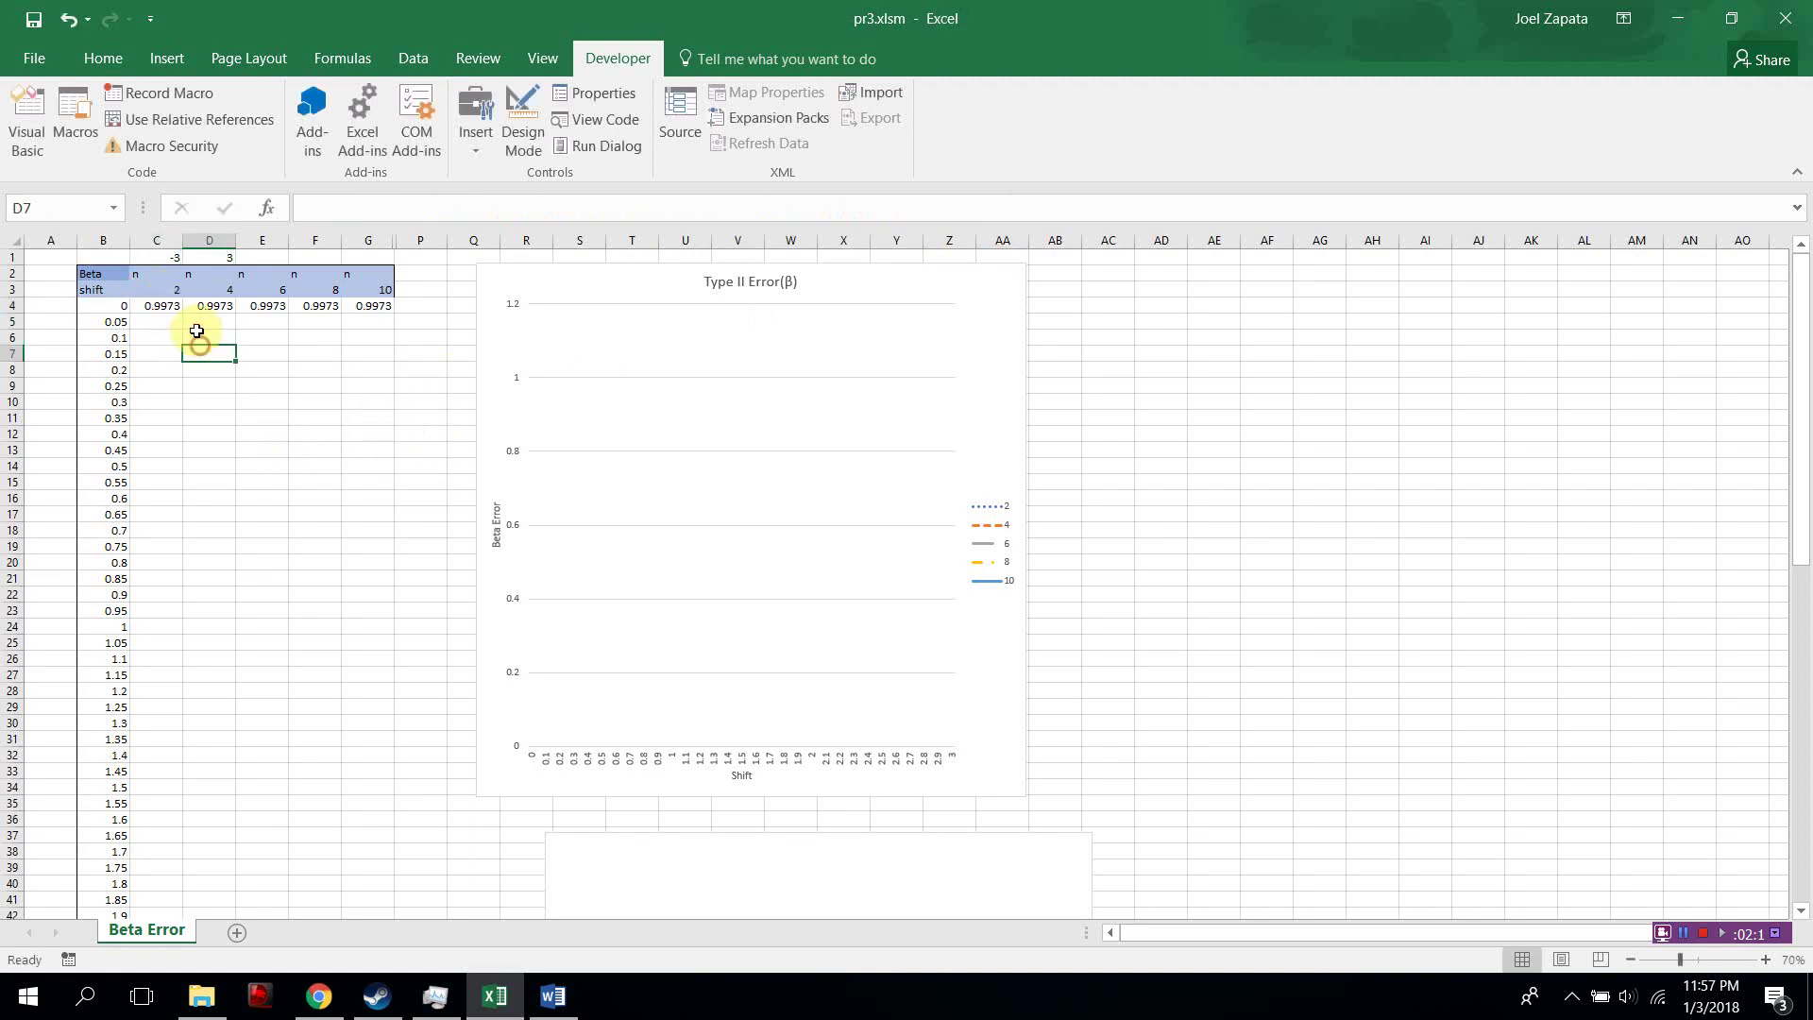
left_click(179, 303)
left_click_drag(178, 312, 162, 864)
scroll(420, 723, "up", 6)
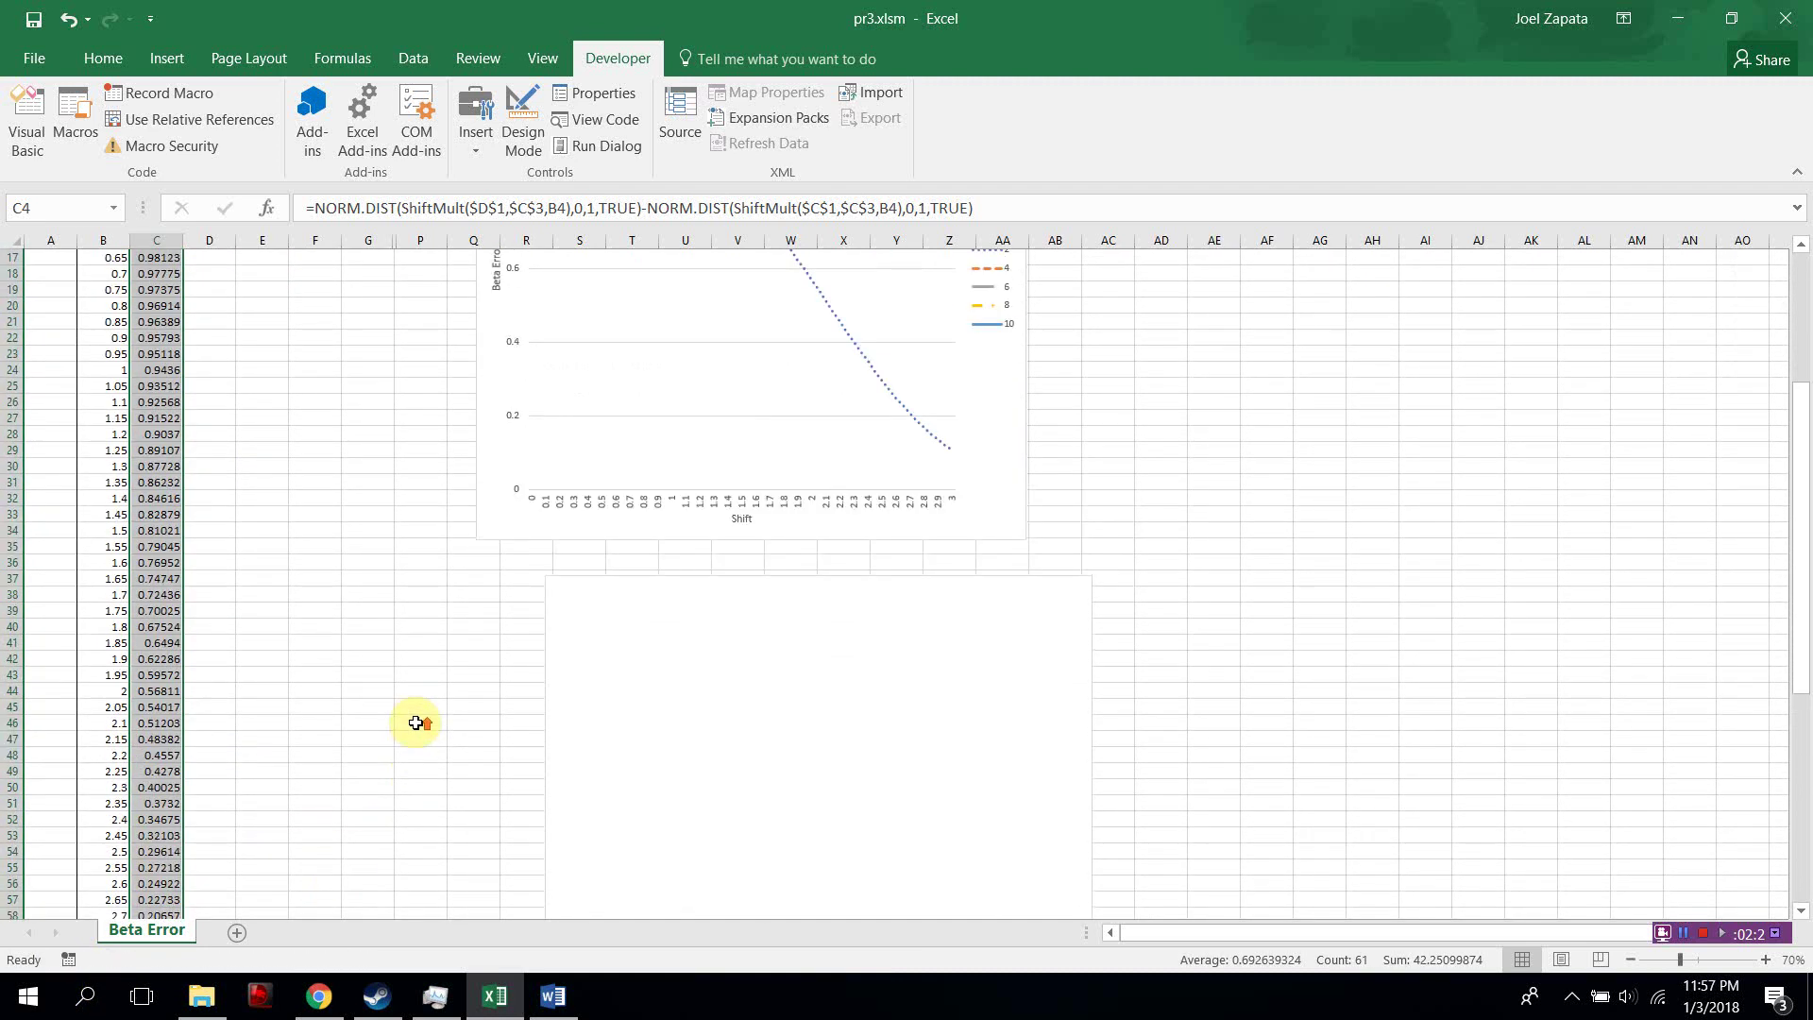
left_click(385, 684)
scroll(454, 651, "up", 2)
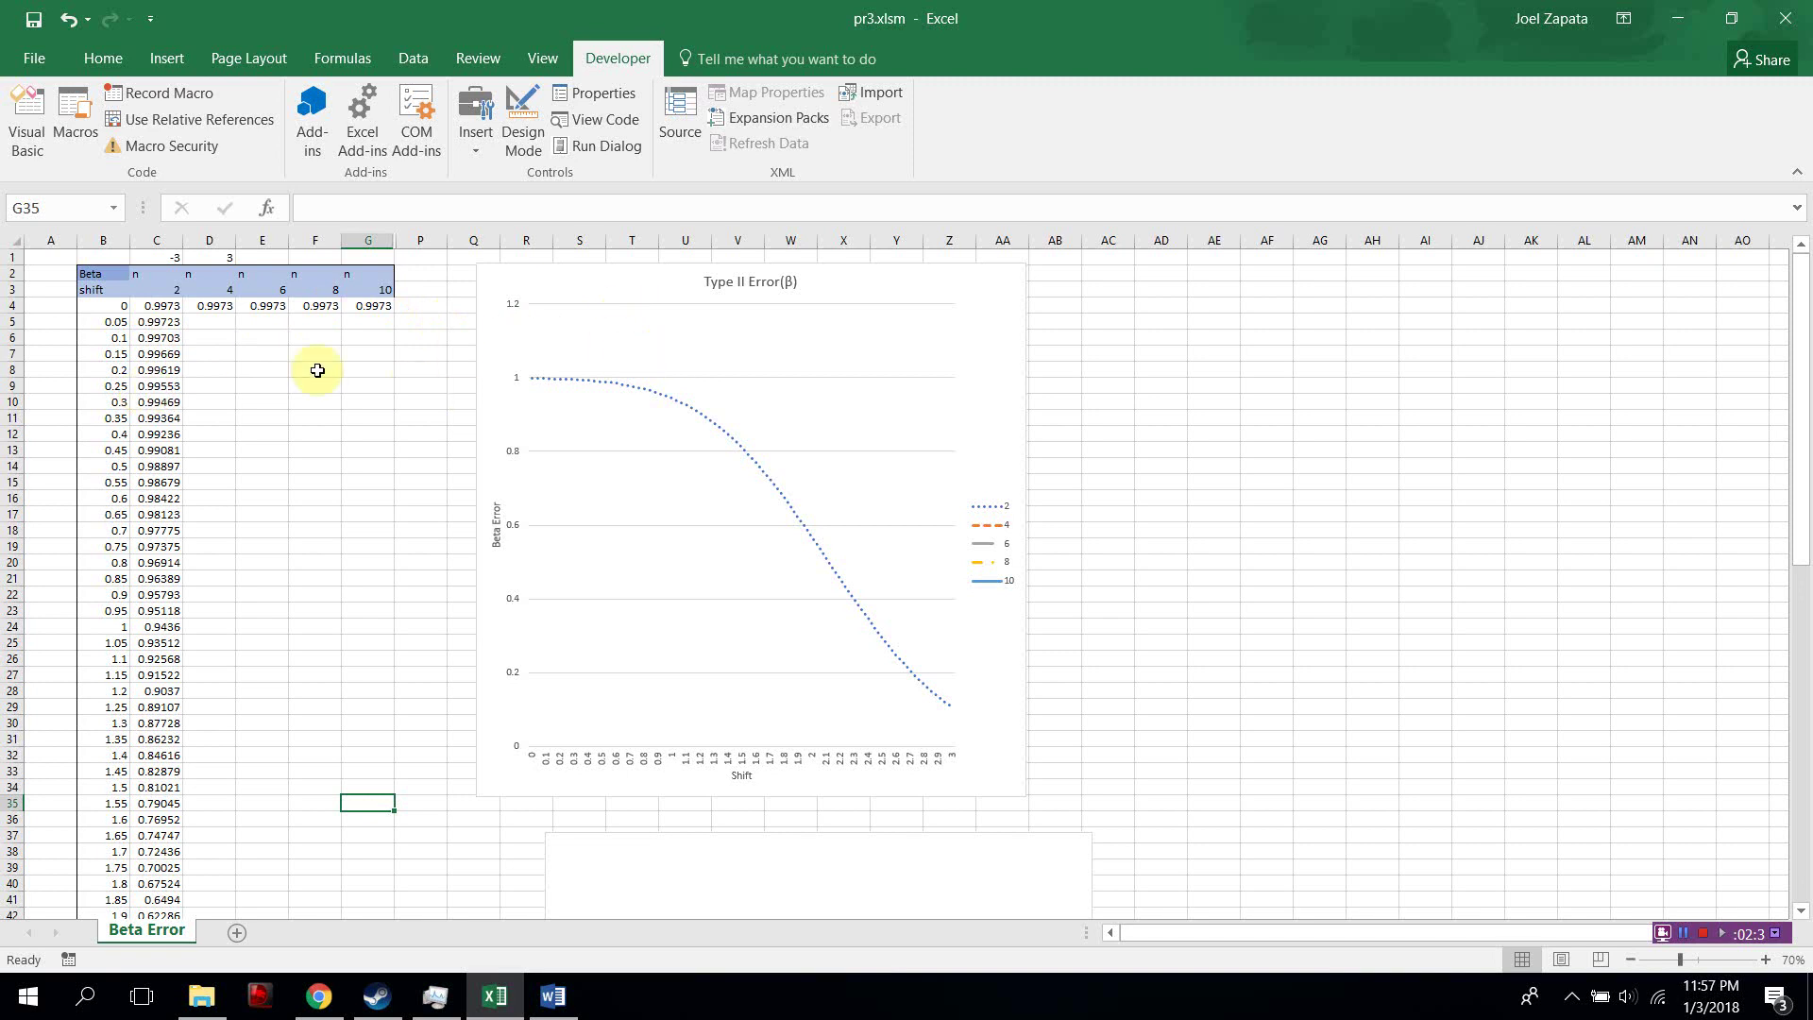
left_click(269, 369)
- Copy the D4:G4 beta formulas down to row 64 so the n=4 through n=10 curves appear
left_click(211, 307)
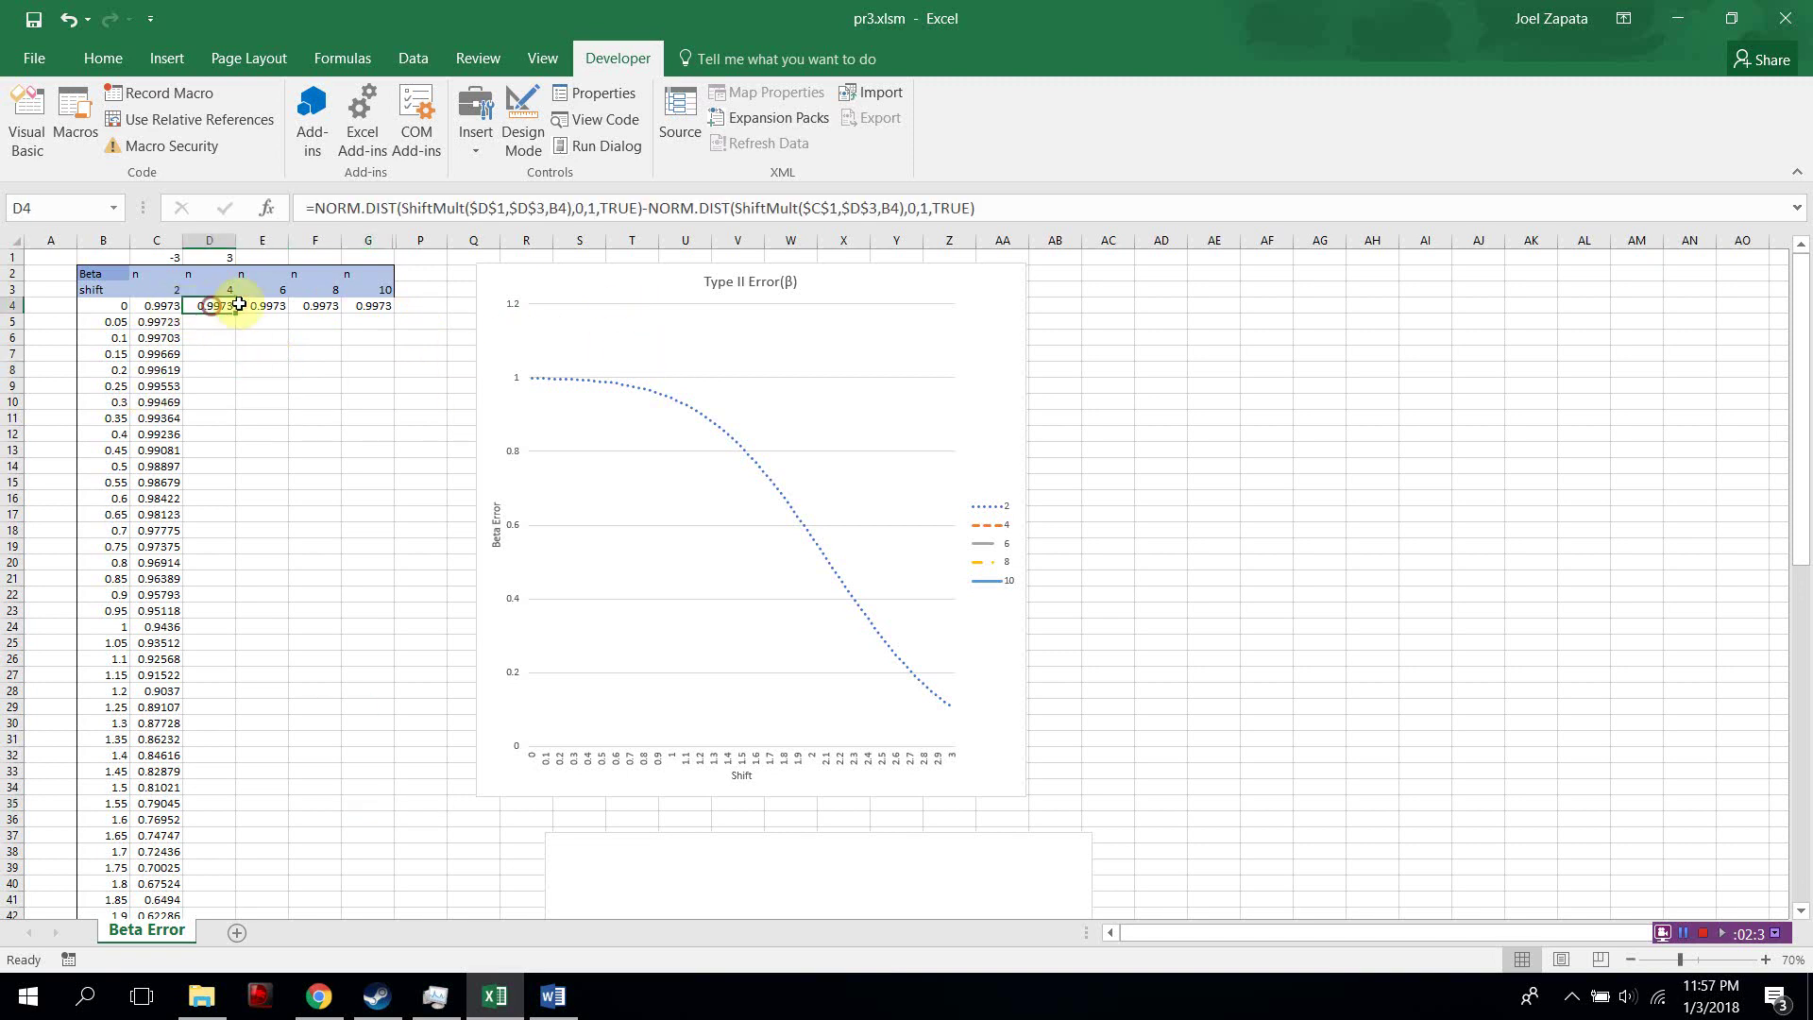
left_click_drag(376, 306, 211, 305)
left_click_drag(391, 316, 349, 886)
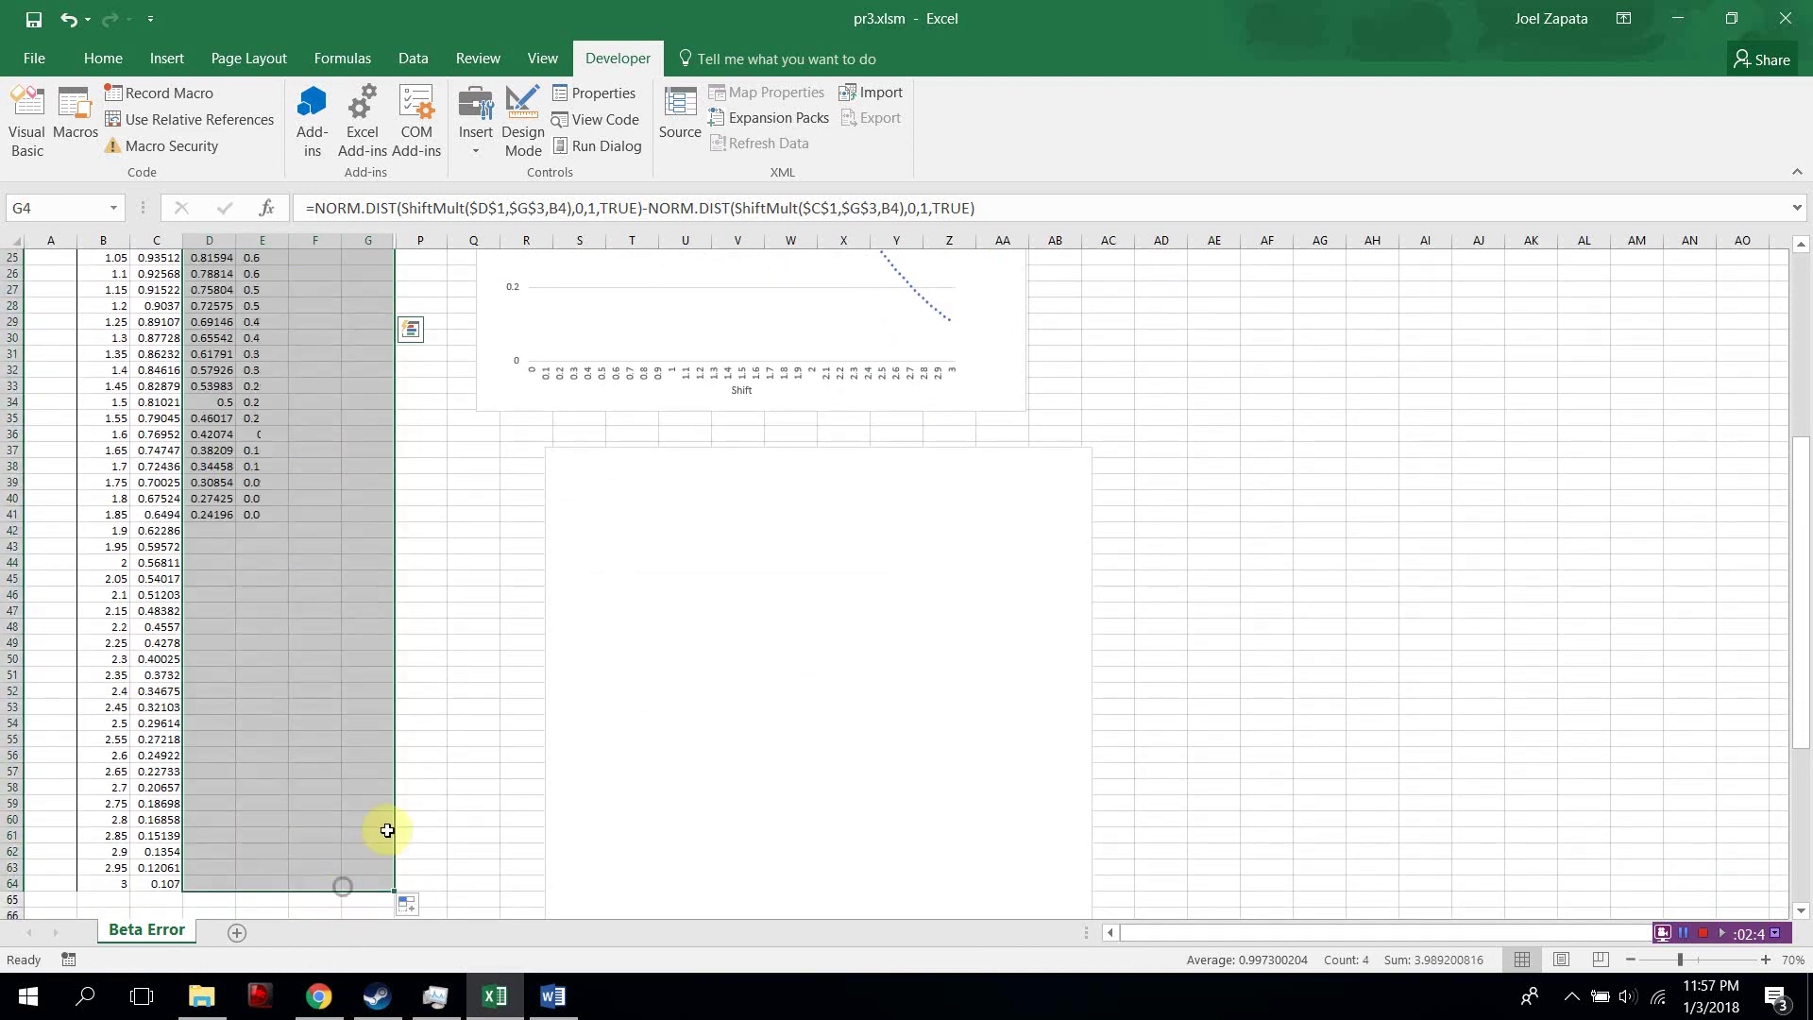
left_click(473, 656)
scroll(503, 647, "up", 8)
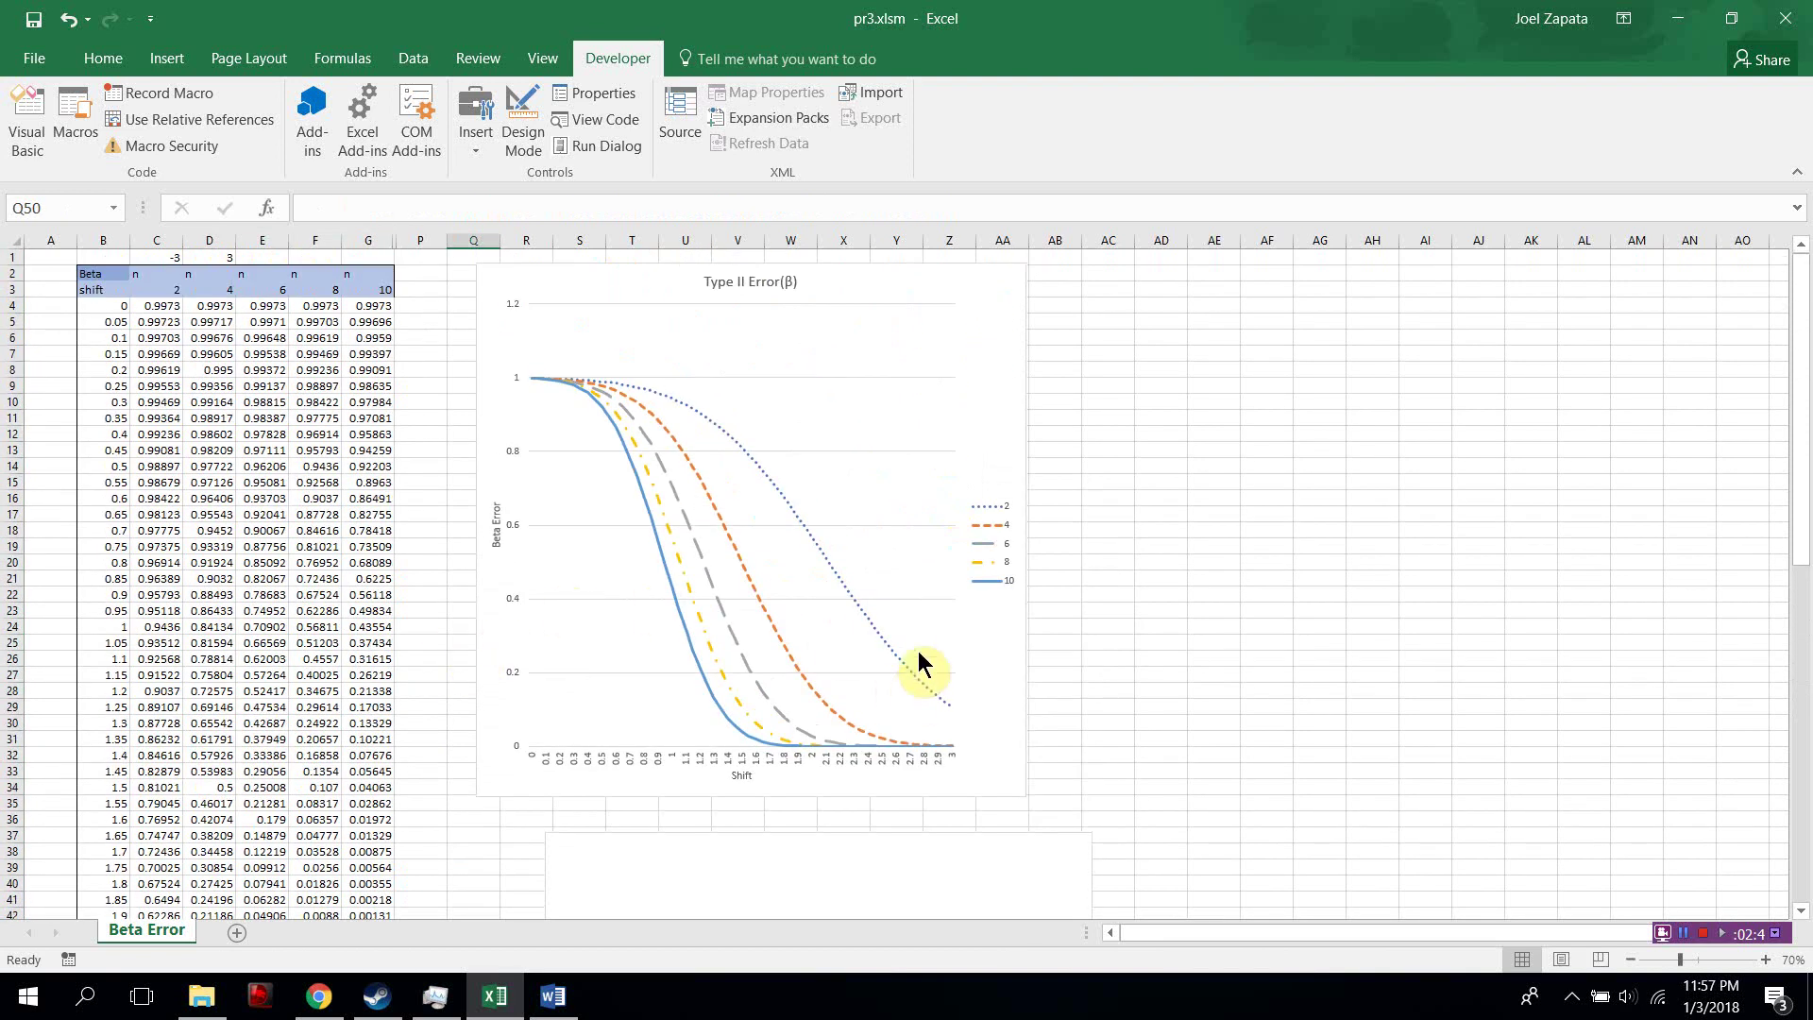
- Enlarge the Type II Error chart toward the lower right, then widen its plot area
left_click(1015, 783)
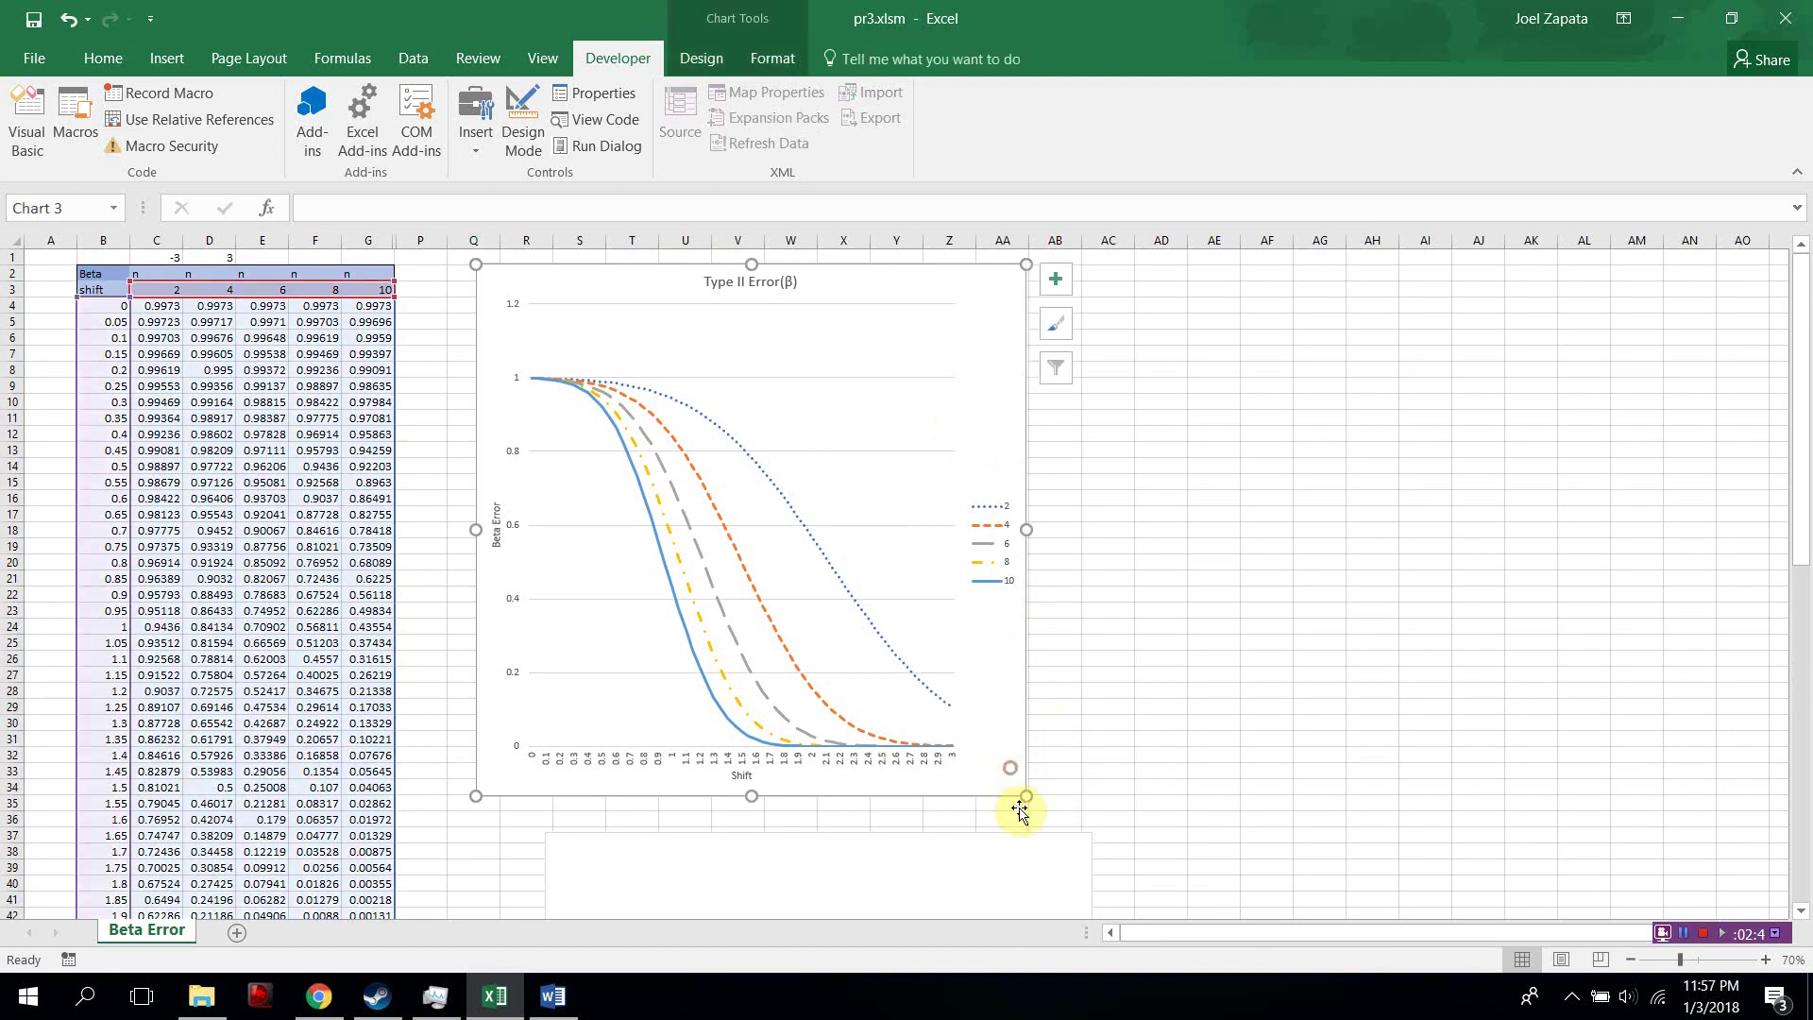
left_click_drag(1029, 797, 1420, 891)
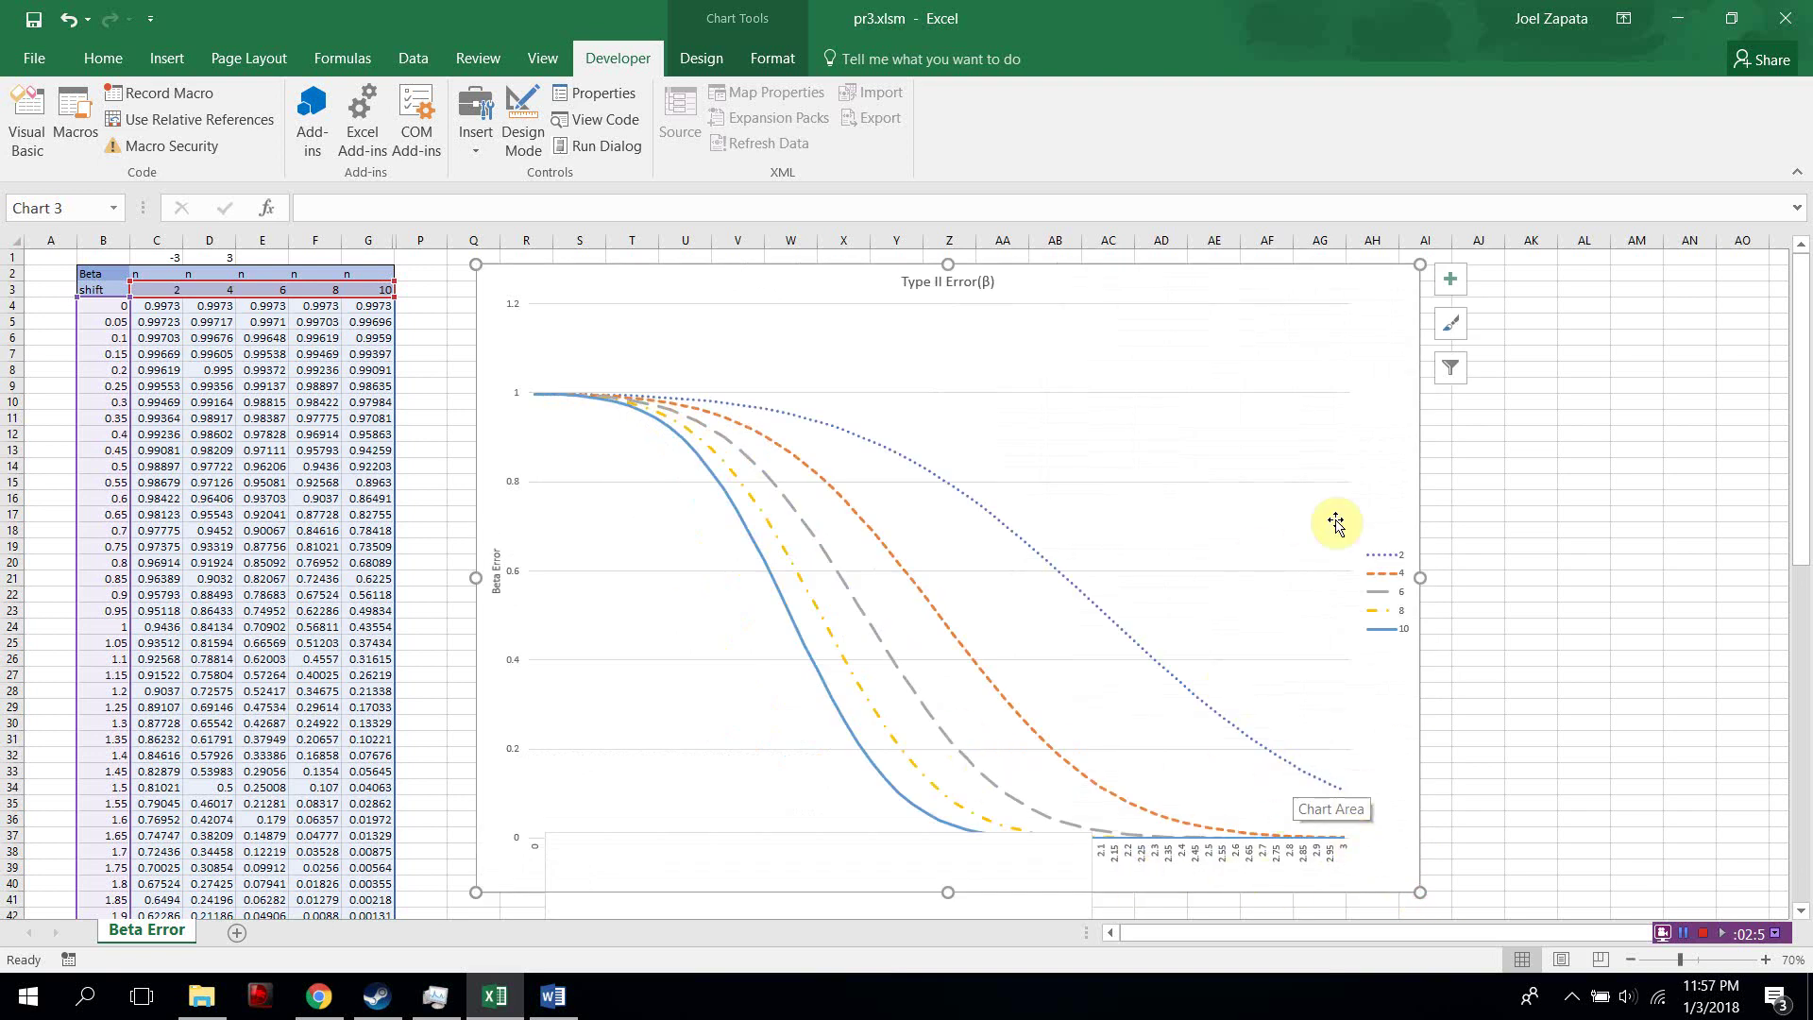
left_click_drag(1350, 855, 1291, 808)
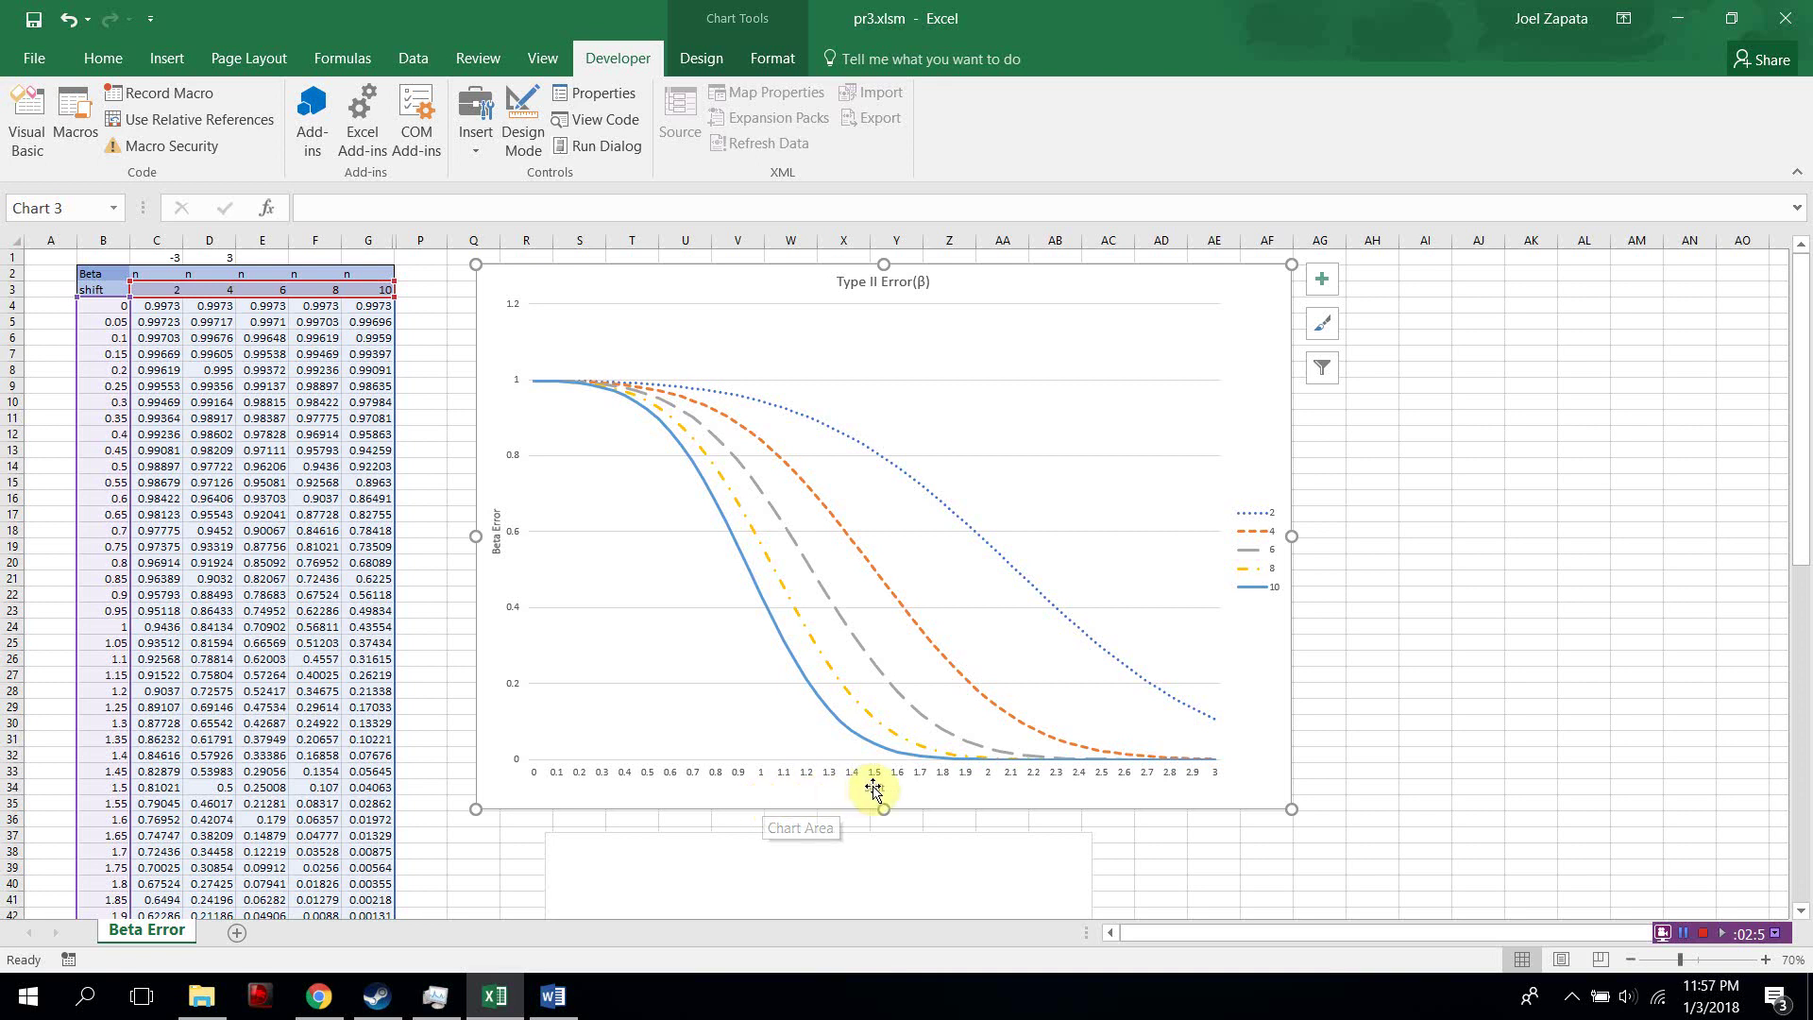
left_click(1422, 632)
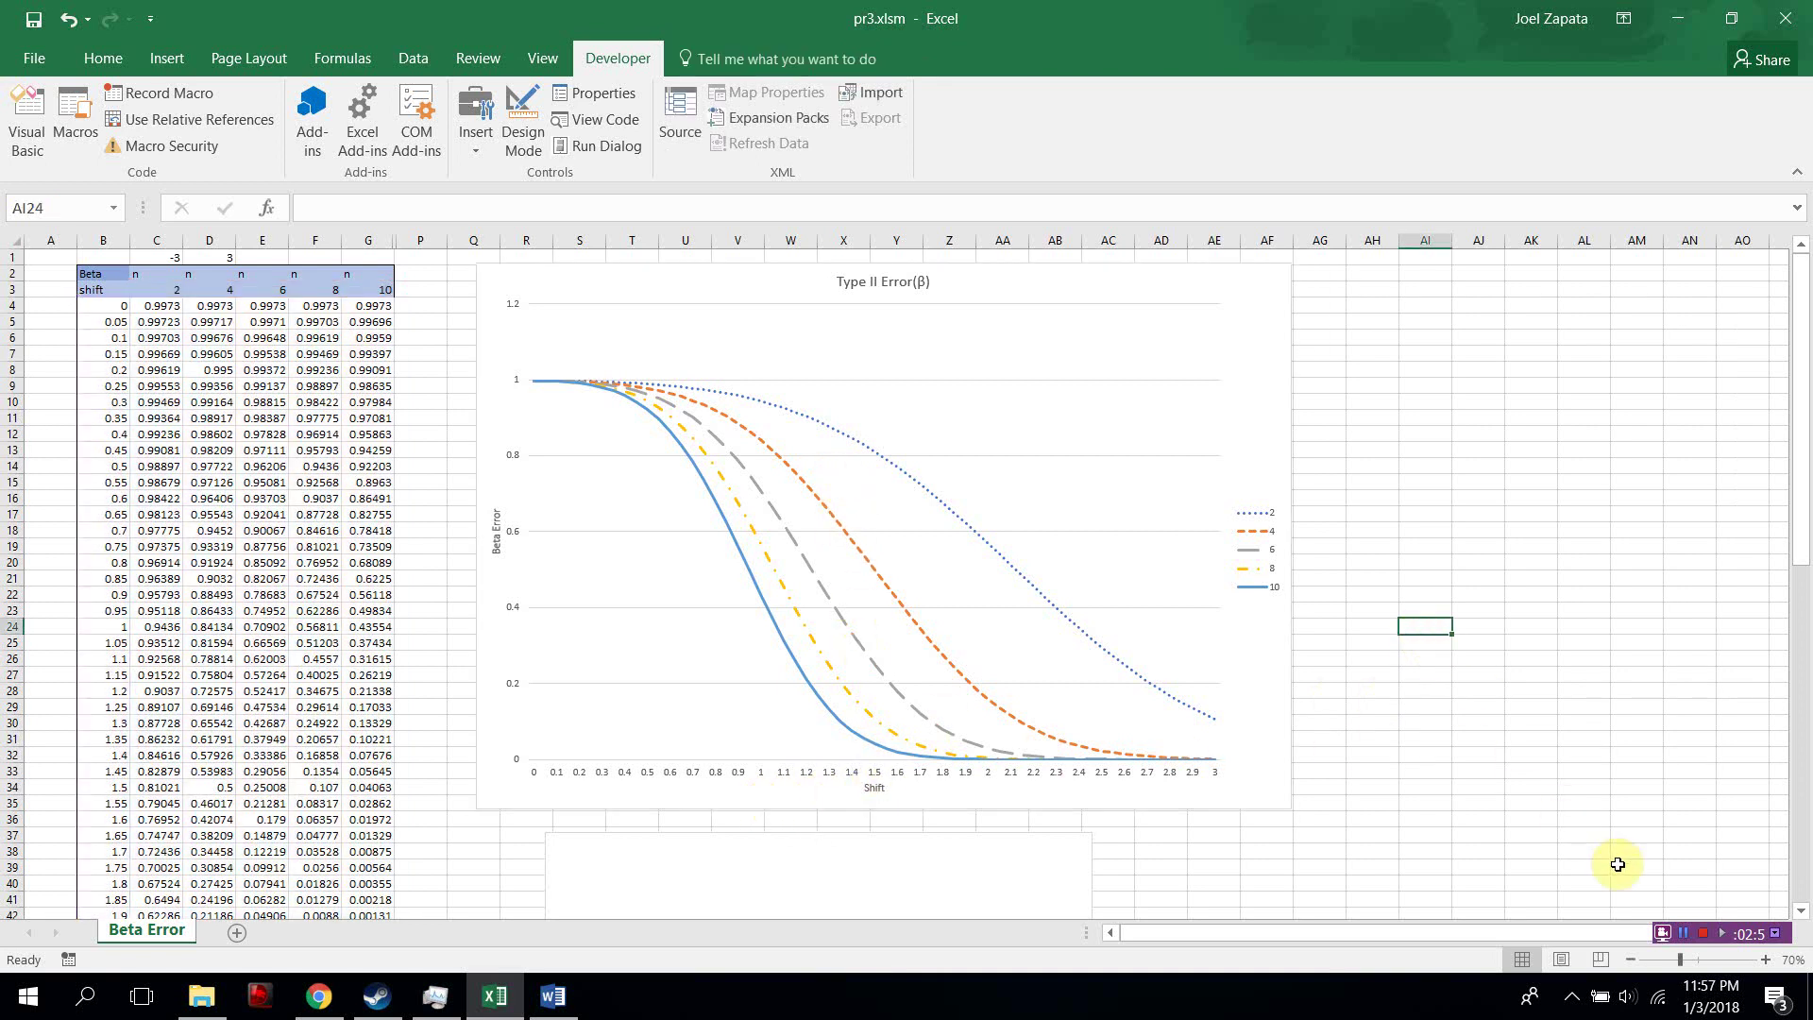